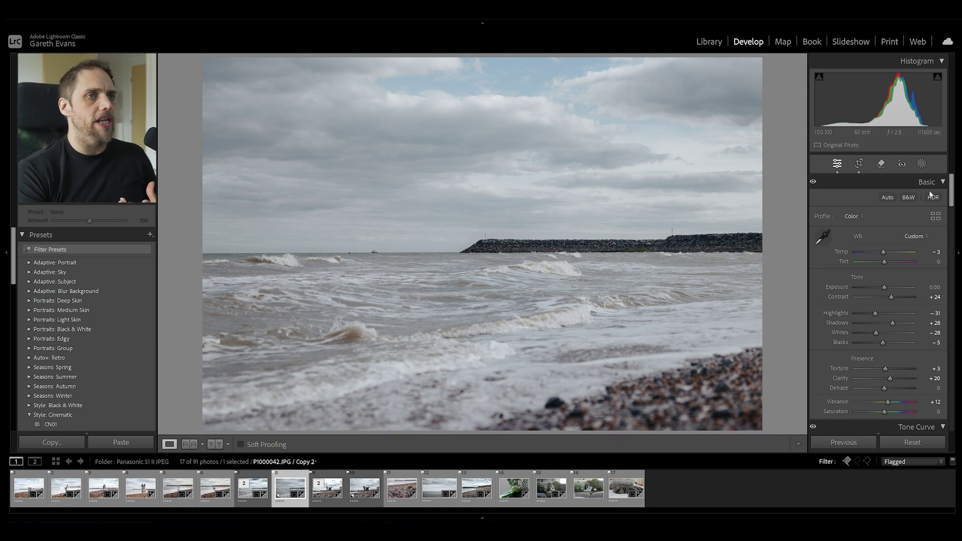
Step: Add a wide radial gradient mask spanning the photo, centred on the horizon beside the end of the breakwater
left_click(922, 164)
left_click(850, 299)
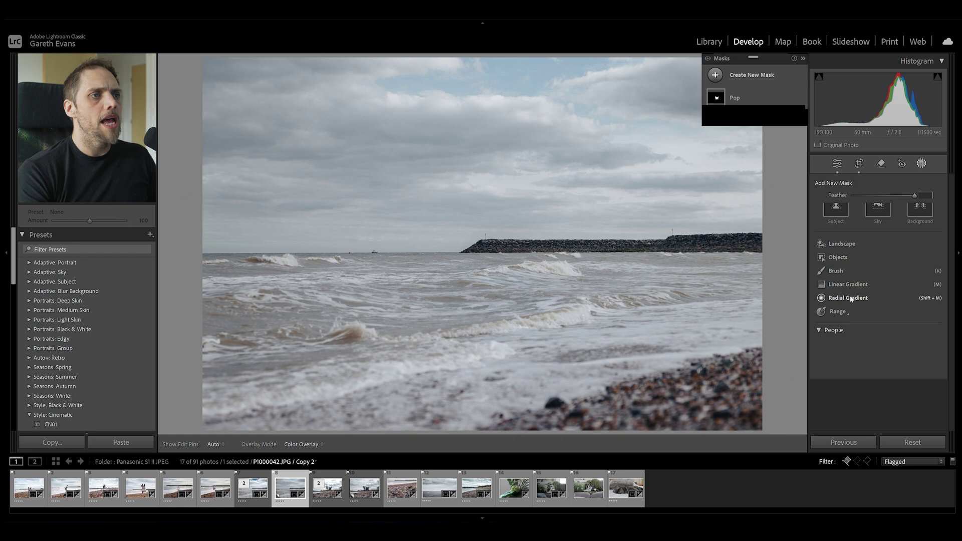
left_click_drag(273, 237, 794, 285)
left_click_drag(607, 254, 557, 248)
Step: Set the radial mask's Exposure to 0.70 and compare the photo with its before version
left_click_drag(883, 276, 887, 276)
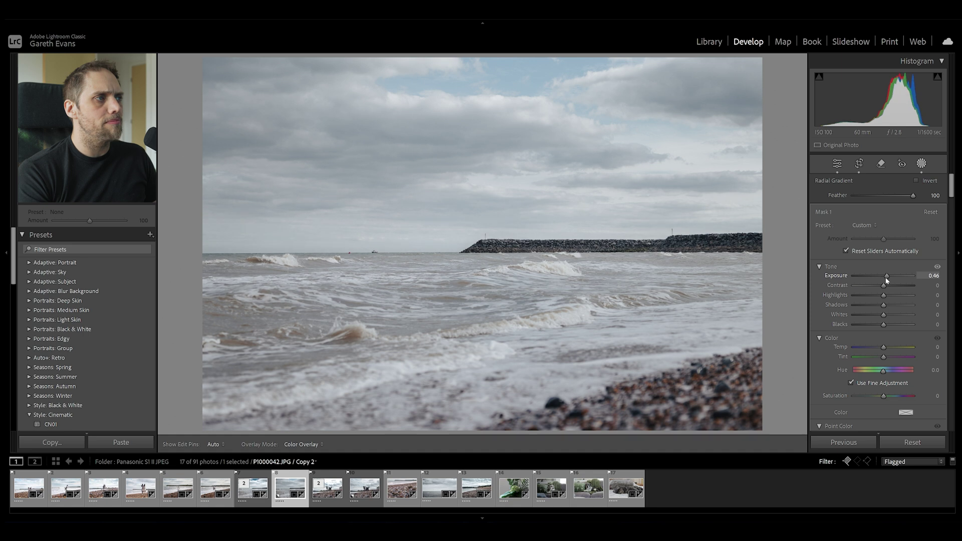
left_click_drag(546, 261, 548, 259)
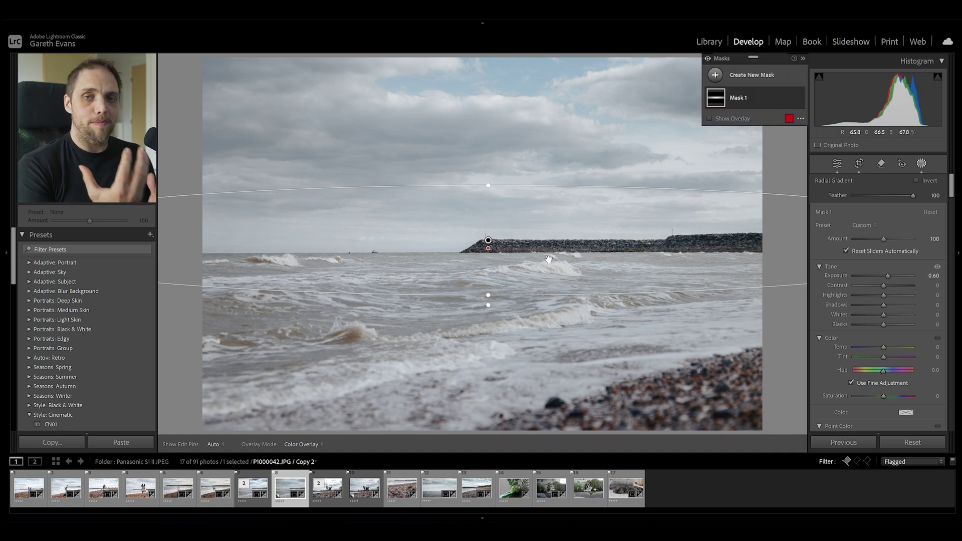
left_click_drag(887, 275, 889, 276)
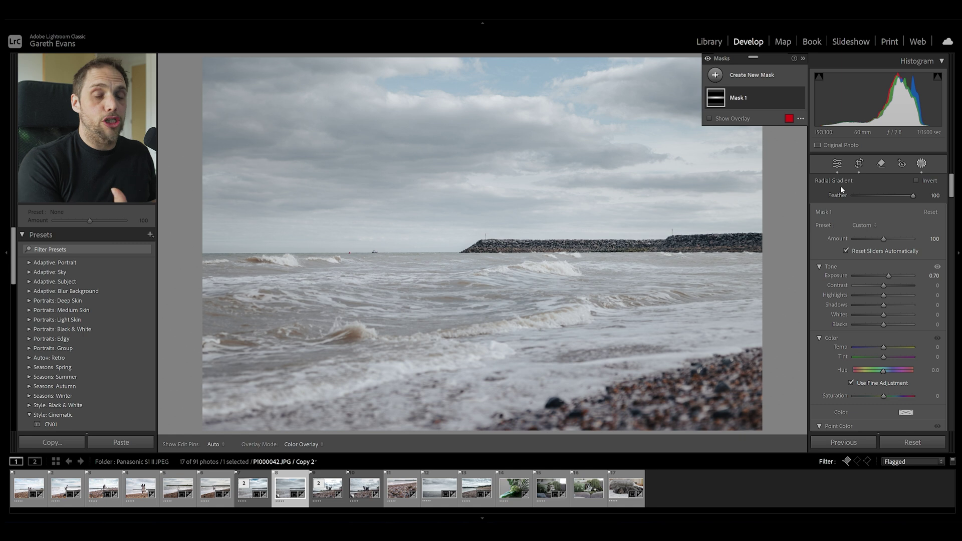
key("backslash")
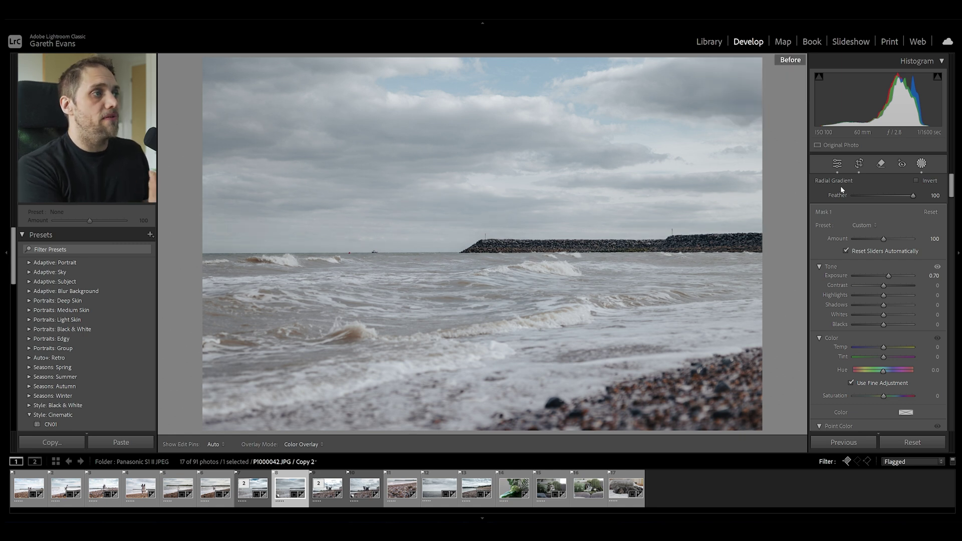
key("backslash")
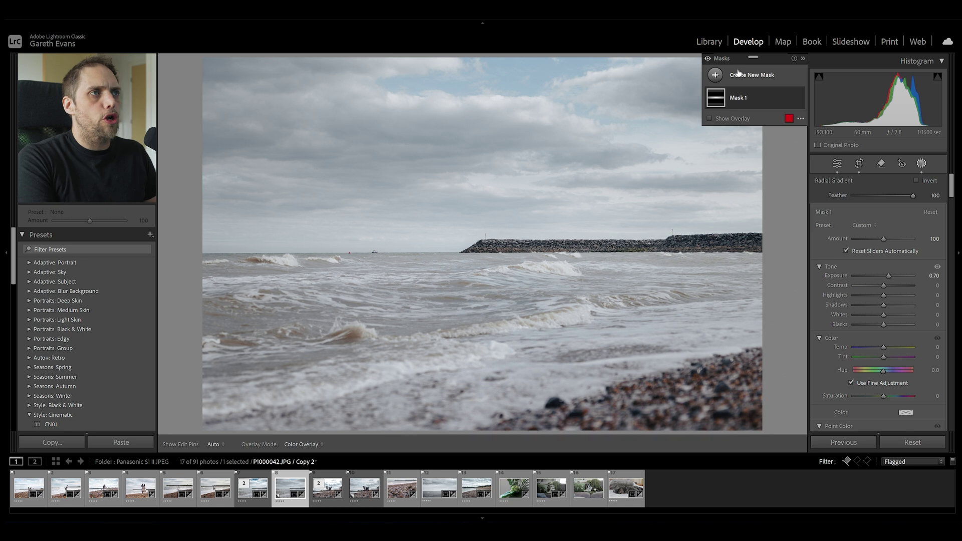
Step: Try a Select Sky mask with Dehaze at 19, resetting the value and deleting that mask
left_click(733, 74)
left_click(777, 109)
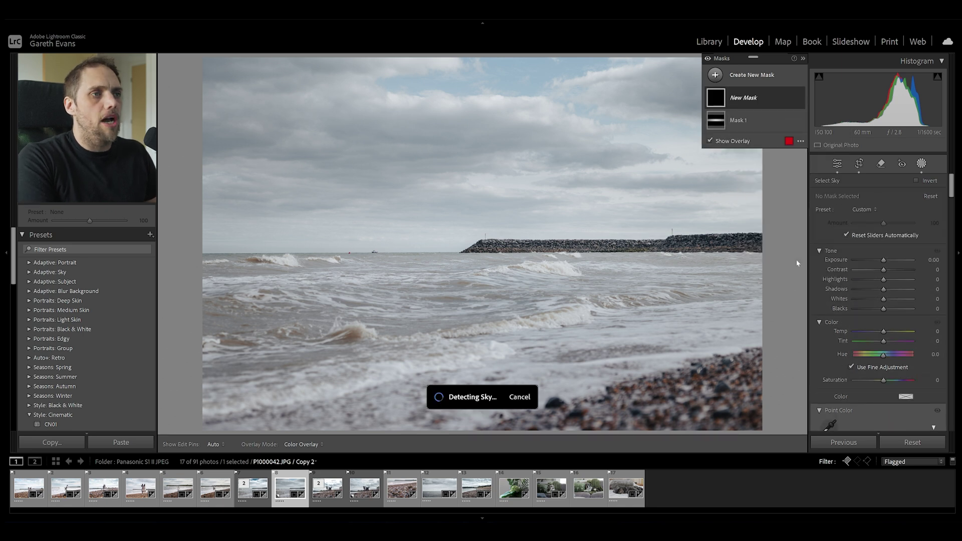
scroll(853, 307, "down", 10)
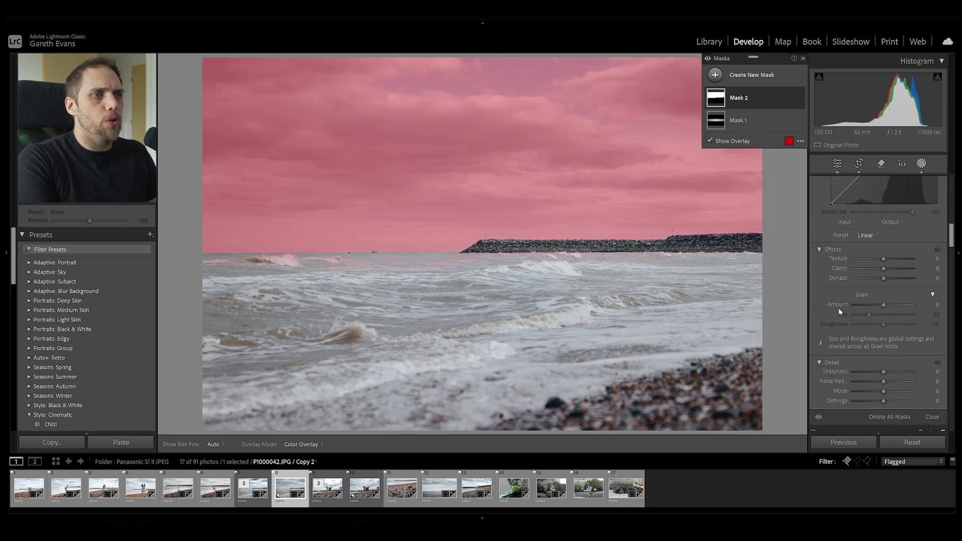
left_click_drag(882, 280, 887, 280)
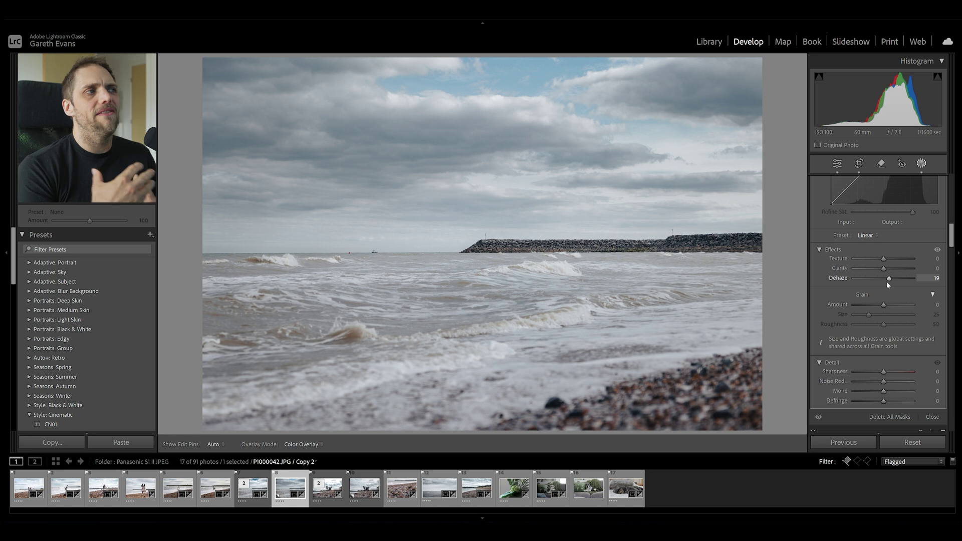
double_click(886, 281)
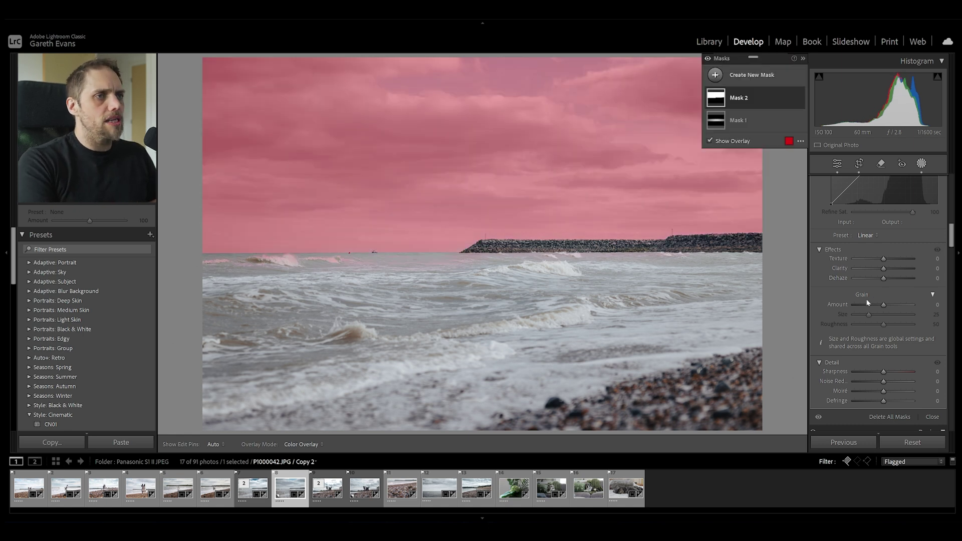
left_click(791, 100)
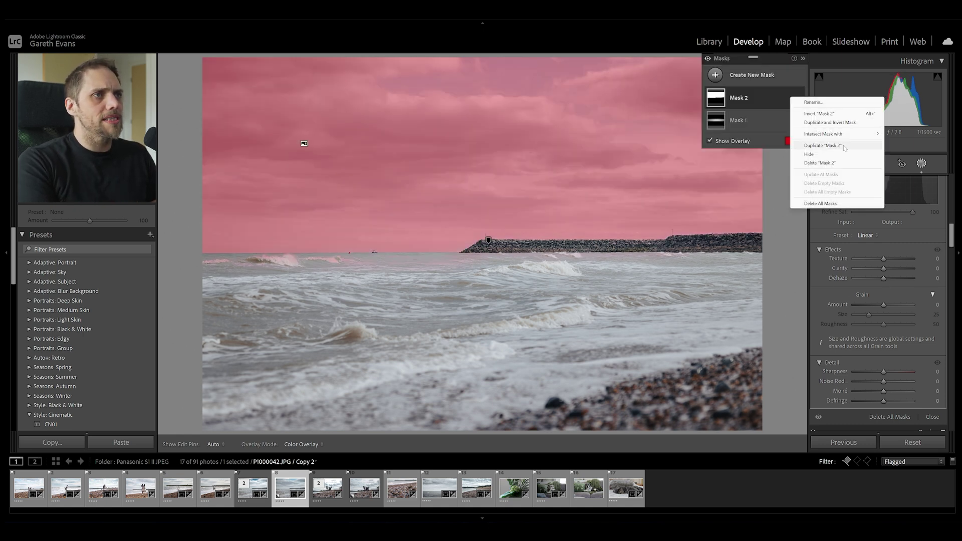
left_click(834, 163)
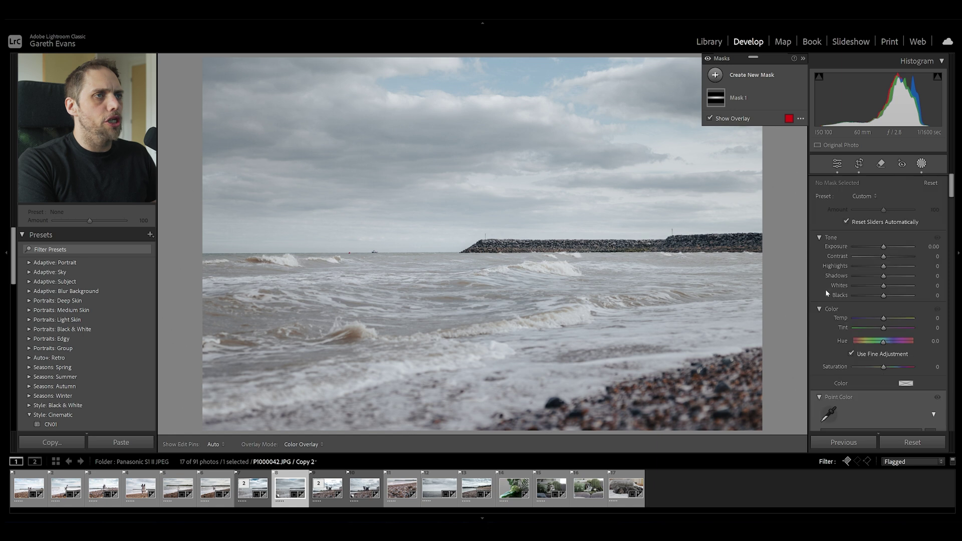
Step: Add a Color Range mask sampled from the blue sky patch near the top of the photo
left_click(761, 76)
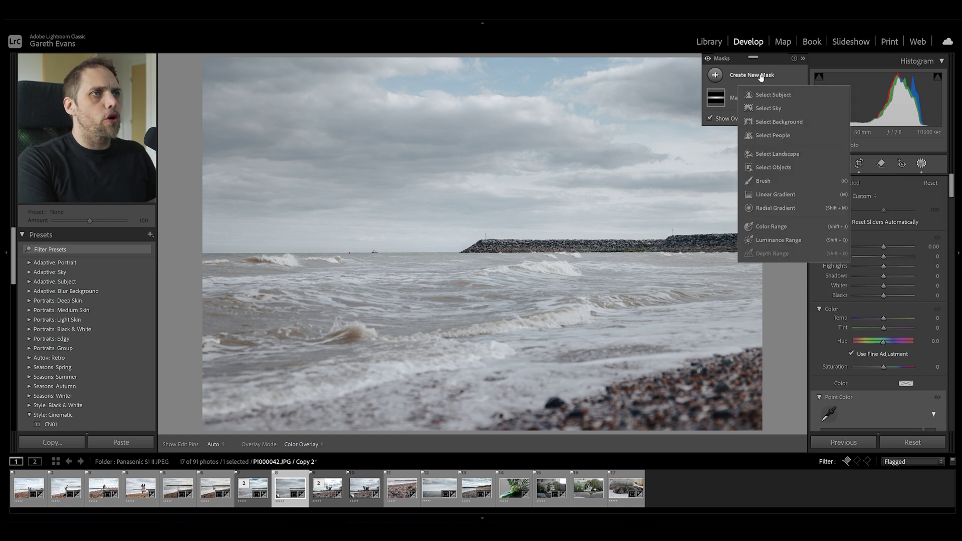
left_click(781, 227)
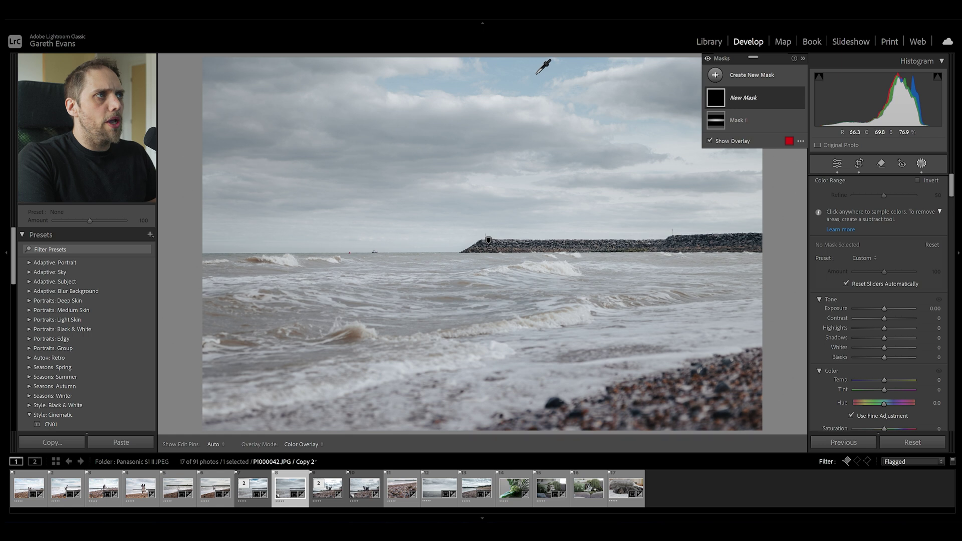
left_click_drag(535, 74, 544, 82)
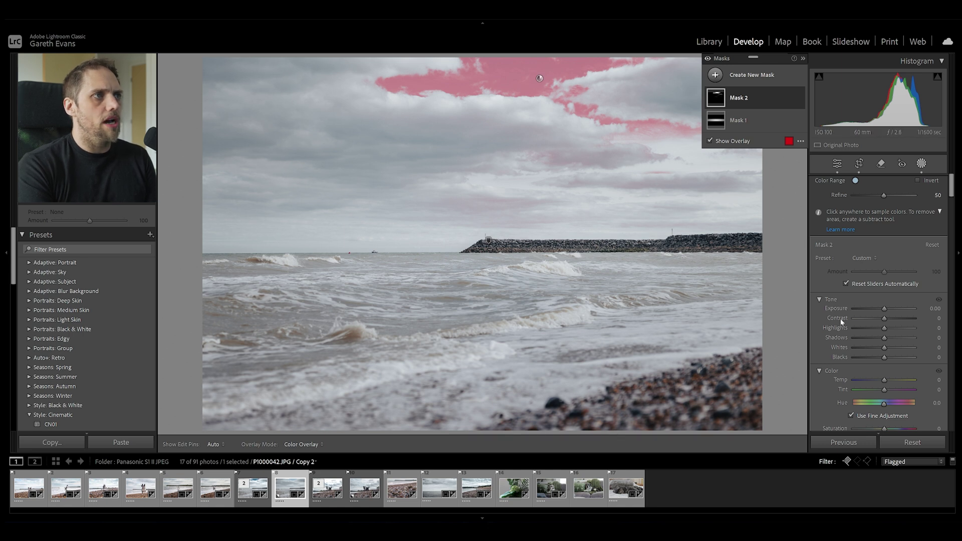
Step: Set the blue sky mask's Exposure to -1.09, Contrast to 15 and Blacks to -13
left_click_drag(884, 312, 876, 312)
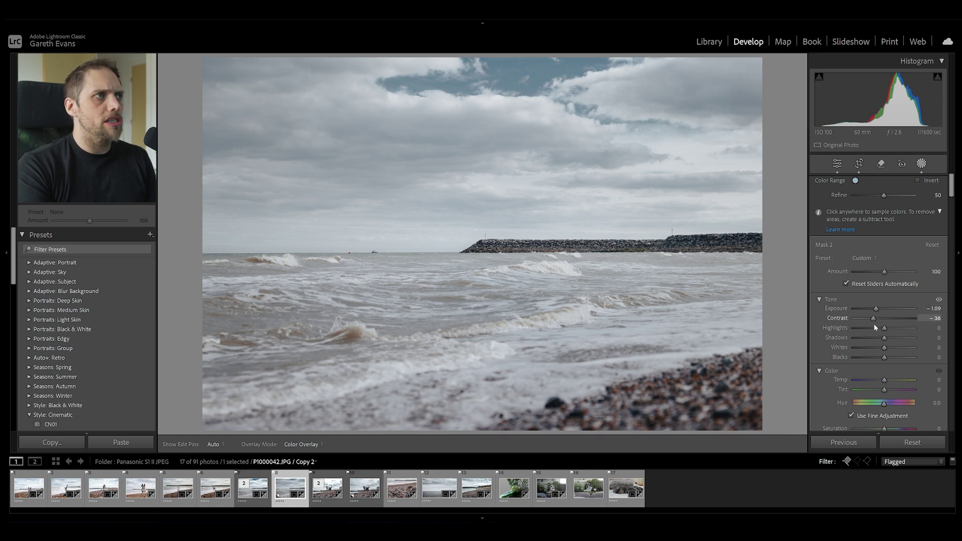
left_click_drag(884, 357, 880, 359)
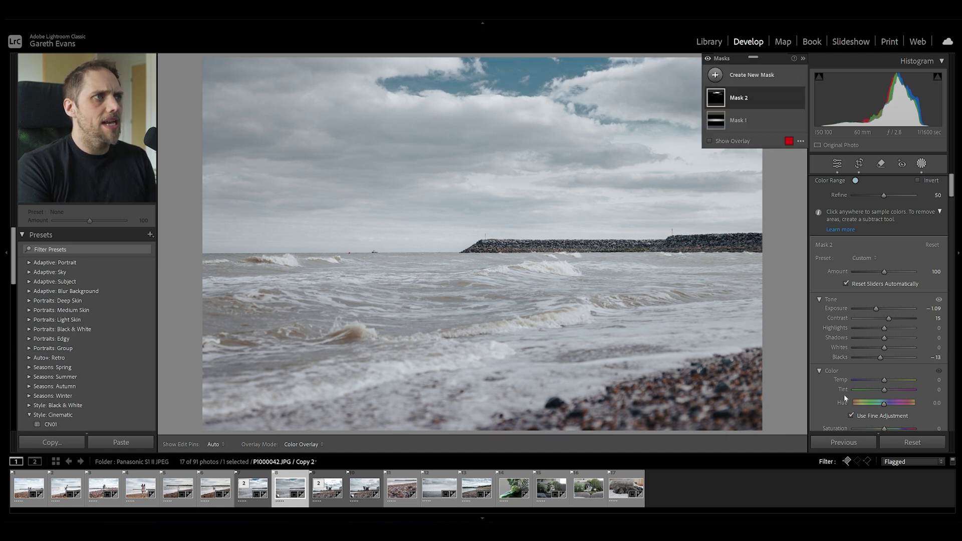
scroll(843, 397, "down", 3)
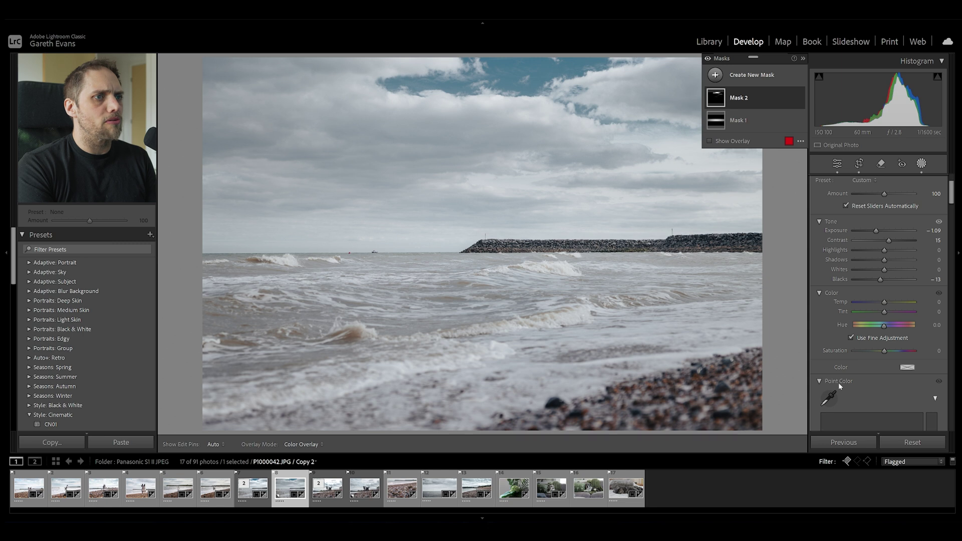
scroll(839, 385, "up", 3)
Step: Add a Color Range mask sampled from the grey clouds, trying Whites at 29 and resetting it
left_click(745, 75)
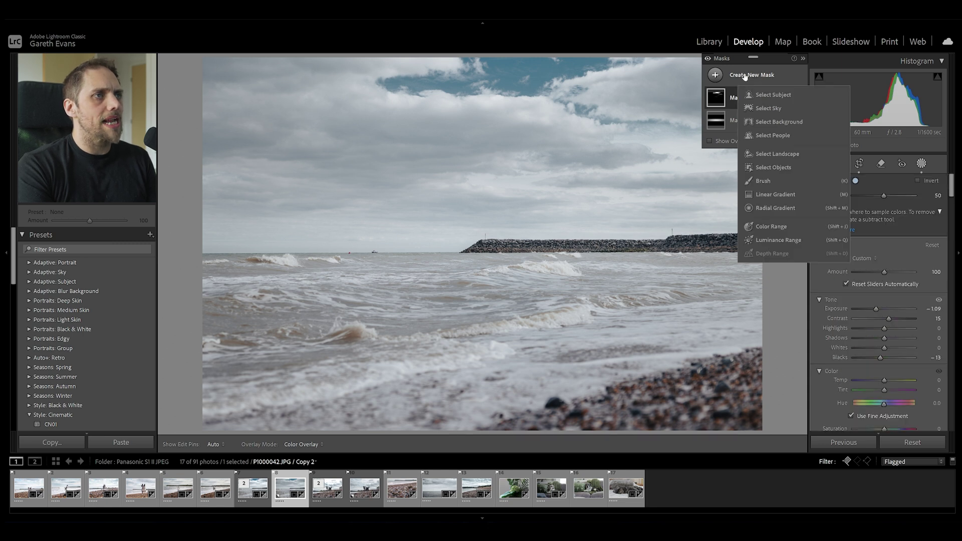
left_click(772, 227)
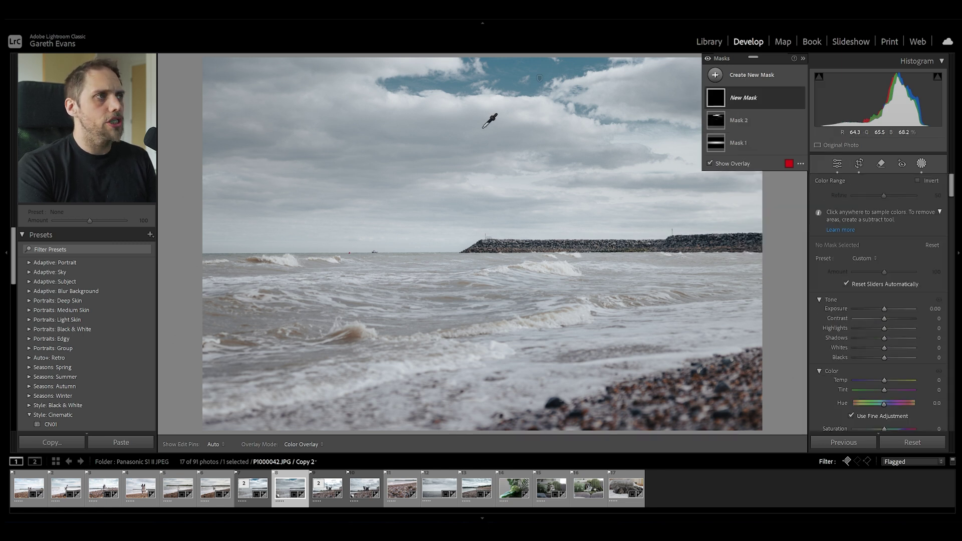
left_click_drag(488, 111, 509, 125)
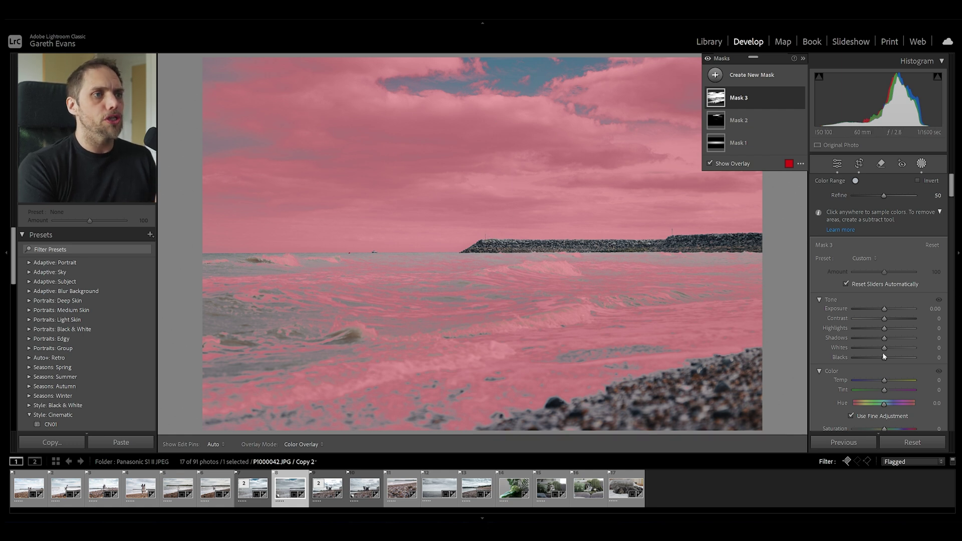
left_click_drag(884, 349, 891, 348)
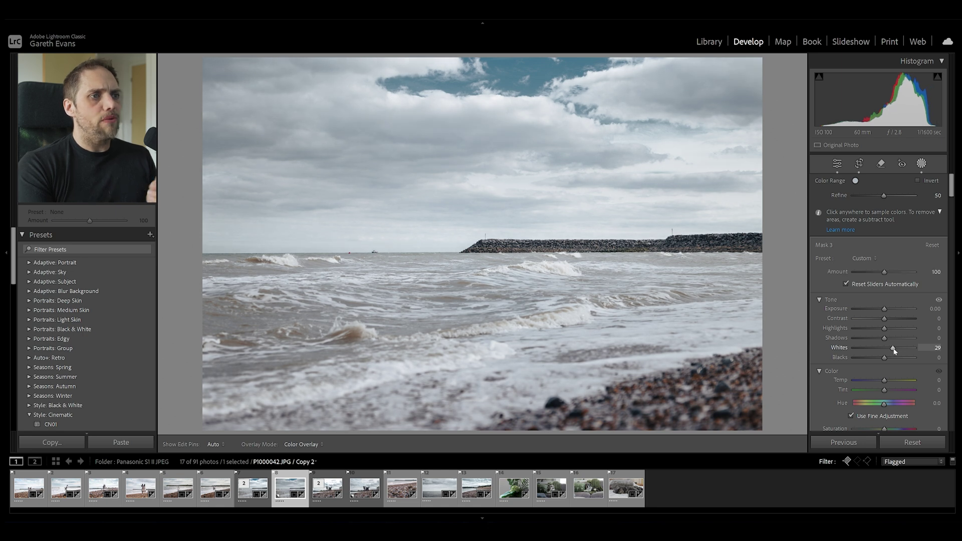
double_click(891, 348)
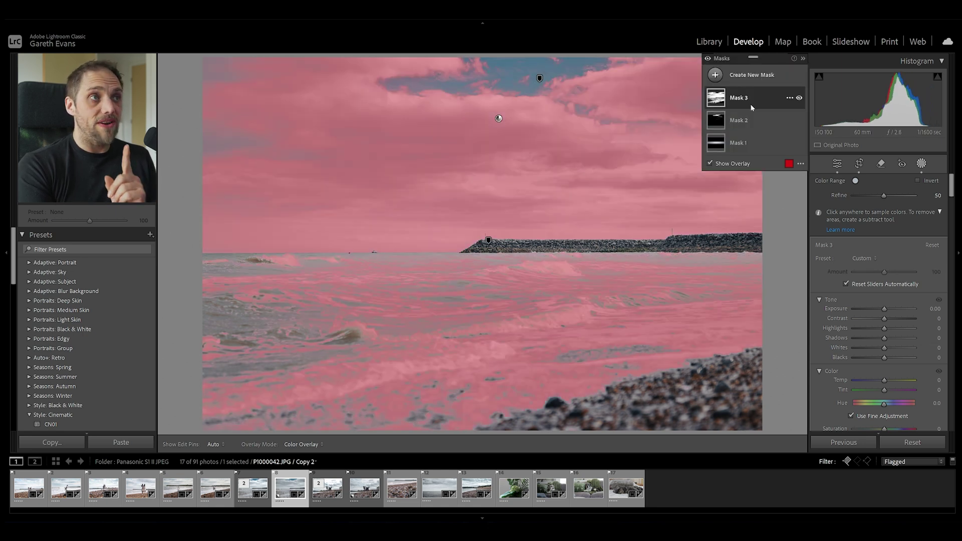
Step: Intersect the cloud mask with a Select Sky mask to restrict it to the sky
right_click(759, 99)
mouse_move(827, 138)
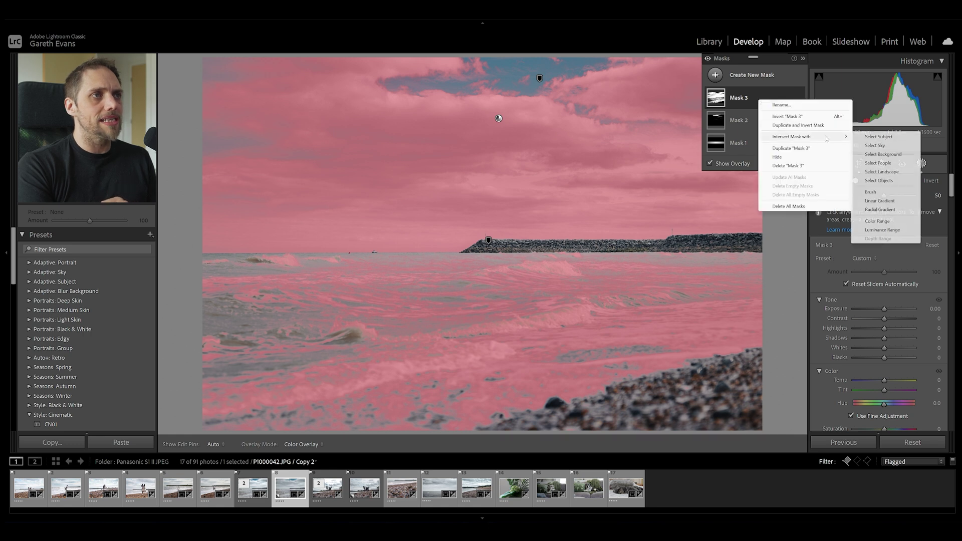
left_click(894, 148)
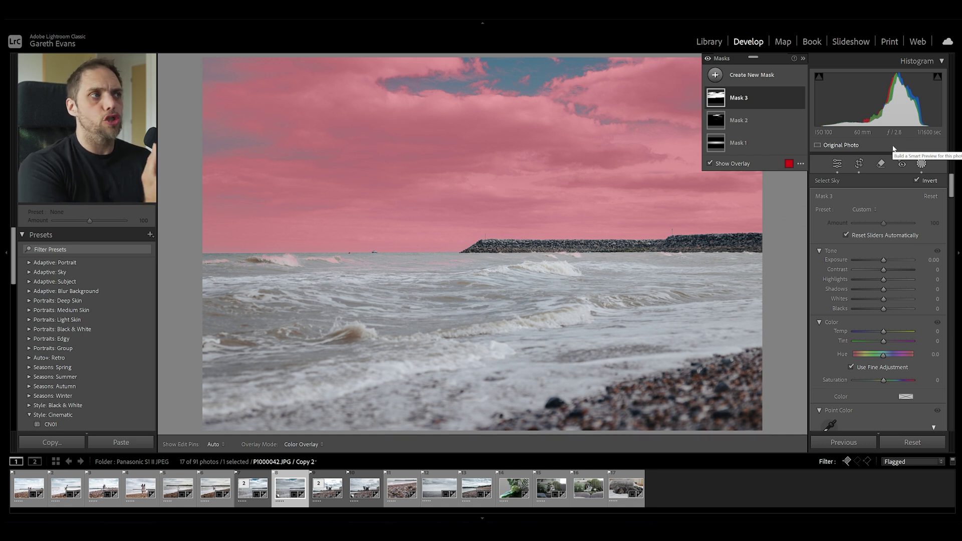
Step: Intersect the cloud mask with a linear gradient fading from the top of the sky to just below the horizon, checking its overlay
left_click(798, 97)
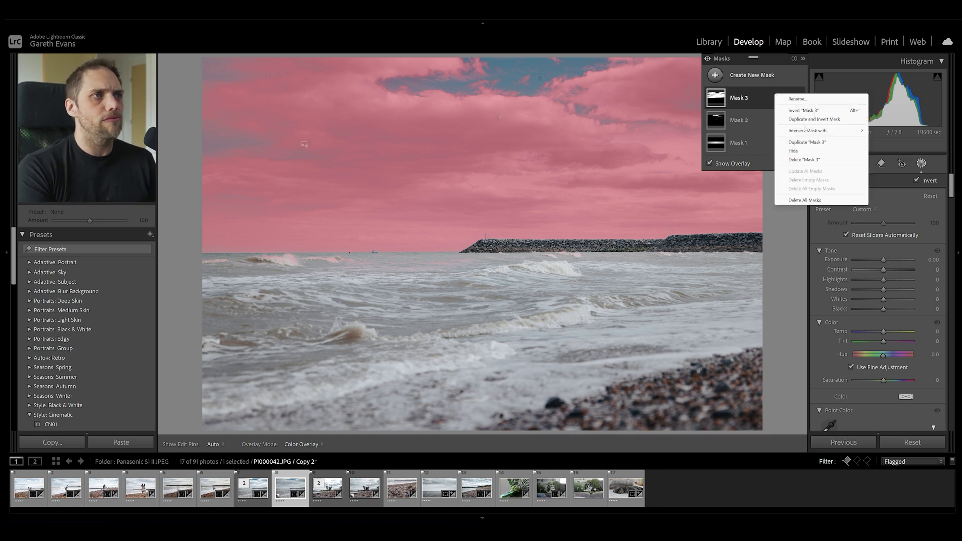
mouse_move(805, 131)
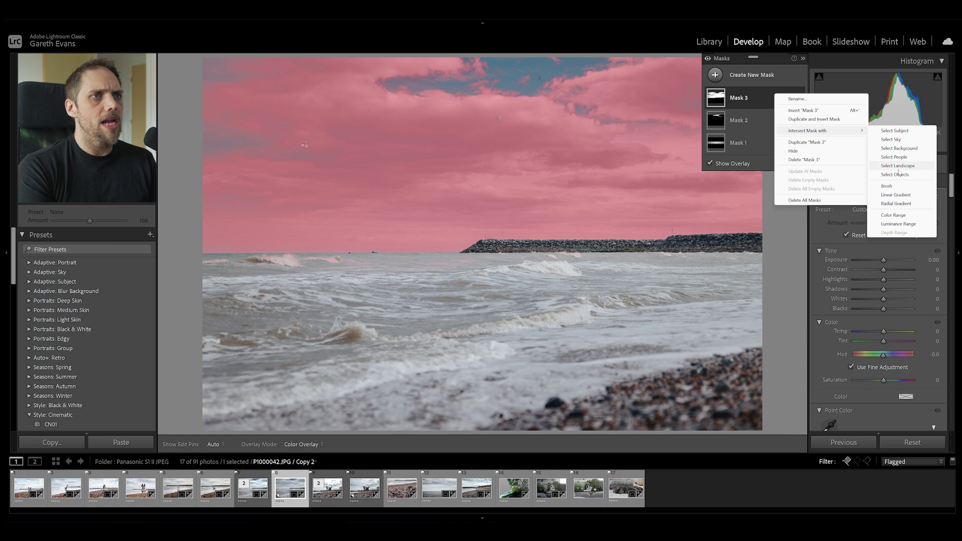
left_click(891, 199)
left_click_drag(511, 63, 513, 311)
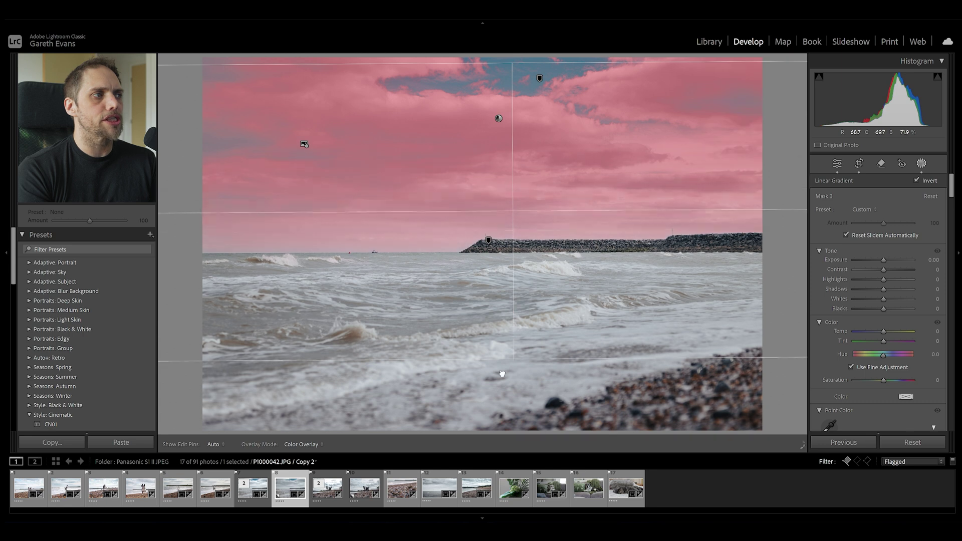
left_click_drag(516, 318, 515, 290)
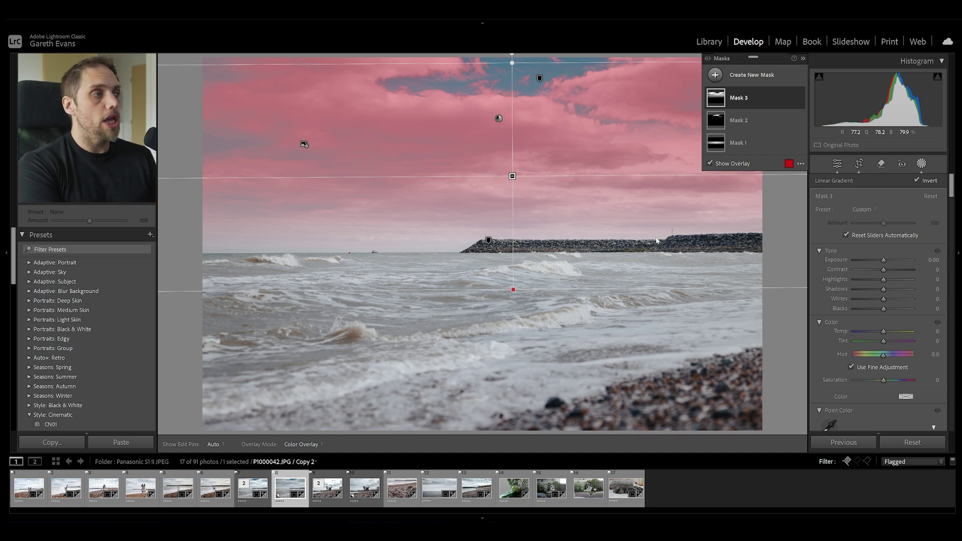
key("o")
key("o")
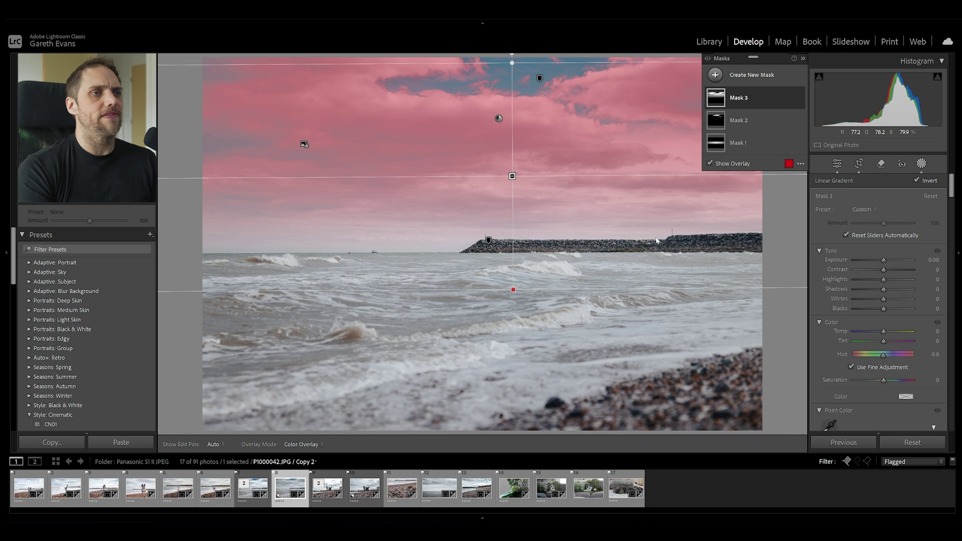
Step: Set the cloud mask's Whites to 30, Exposure to 0.09 and Contrast to 15, and raise its Clarity slightly
left_click_drag(884, 300, 892, 300)
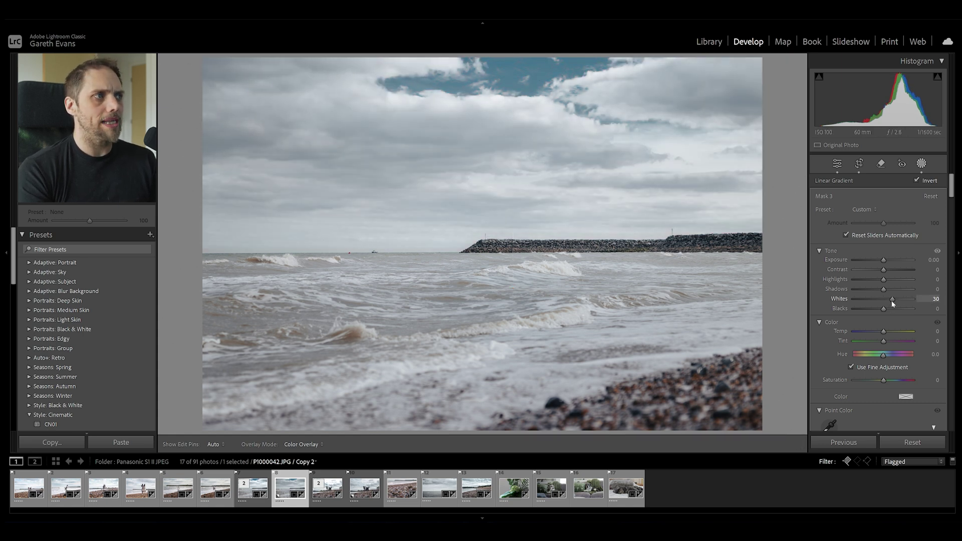
left_click_drag(883, 261, 887, 273)
scroll(852, 351, "down", 10)
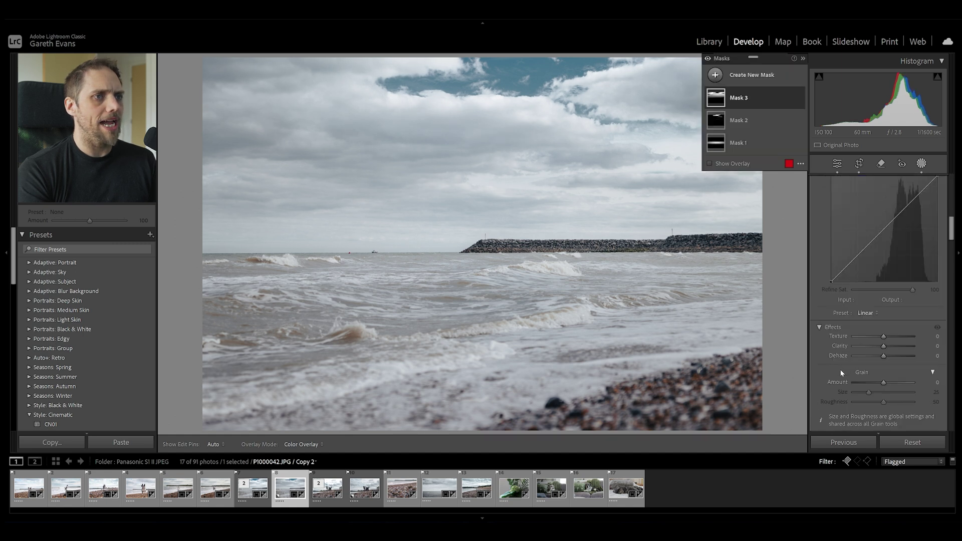
left_click_drag(883, 347, 890, 349)
scroll(858, 318, "up", 8)
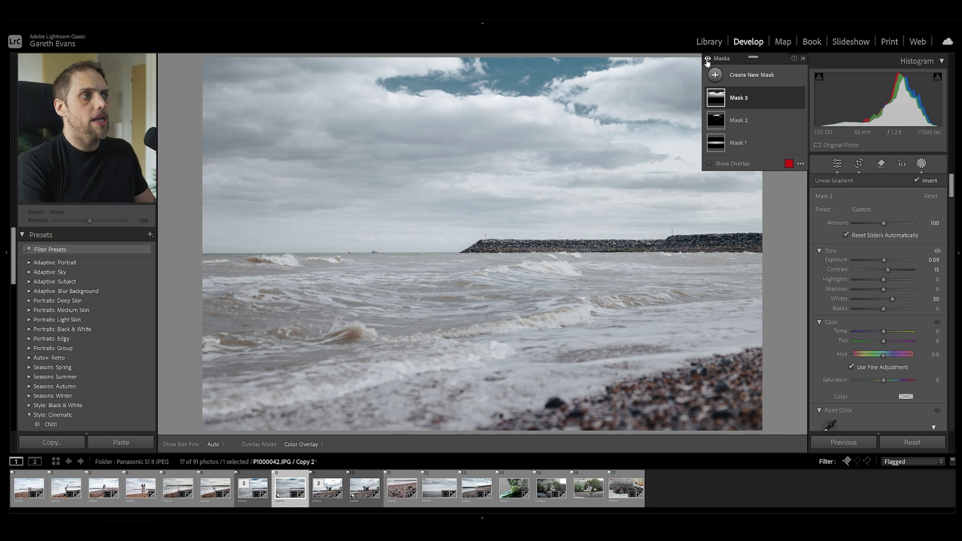
Step: Compare the masked edit with the photo's before version several times
key("backslash")
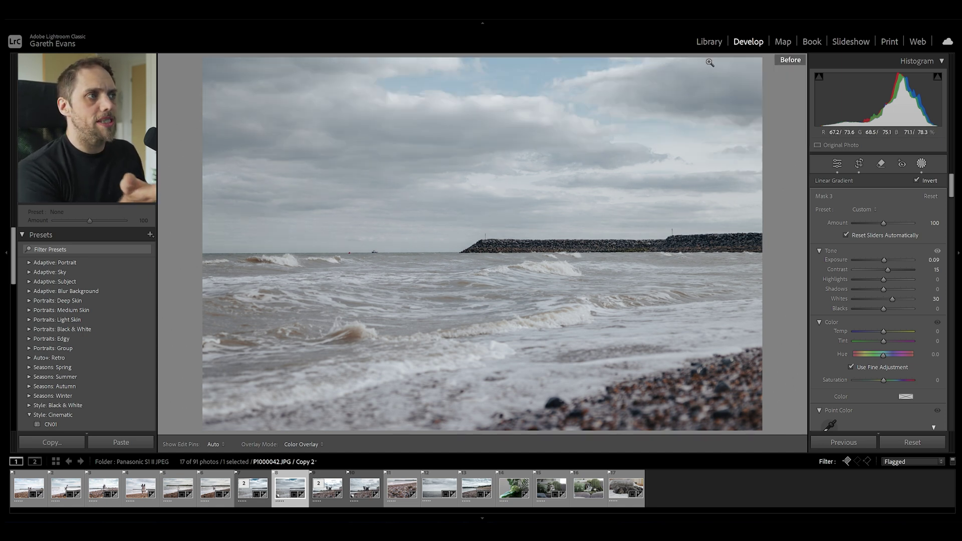
key("backslash")
key("backslash")
key("backslash")
key("backslash")
key("backslash")
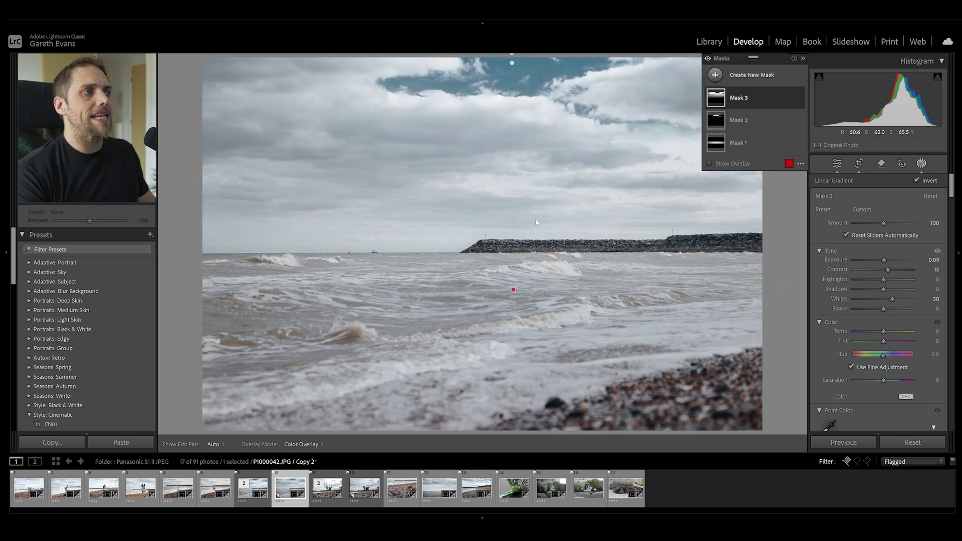
Step: Leave masking and toggle between the before and after views to review the sky edits
left_click(921, 163)
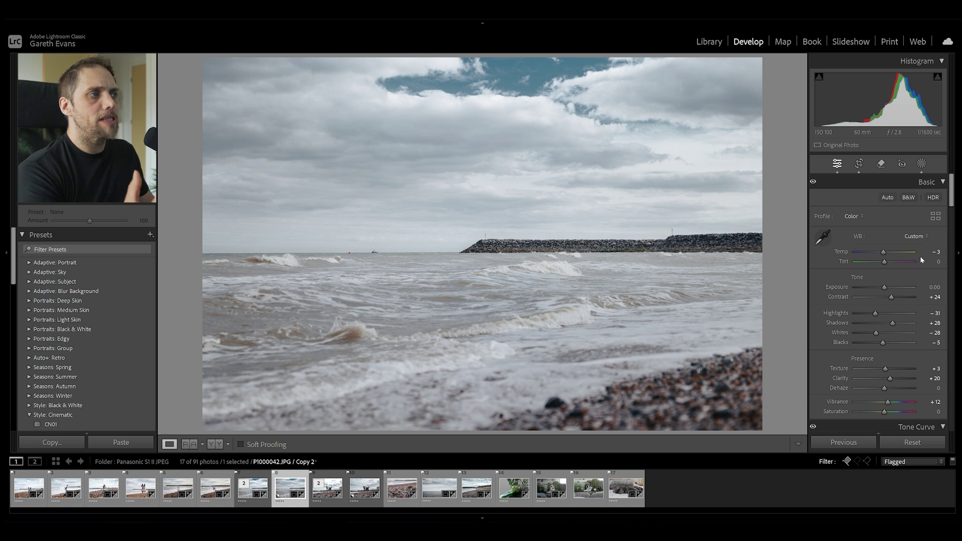
key("backslash")
key("backslash")
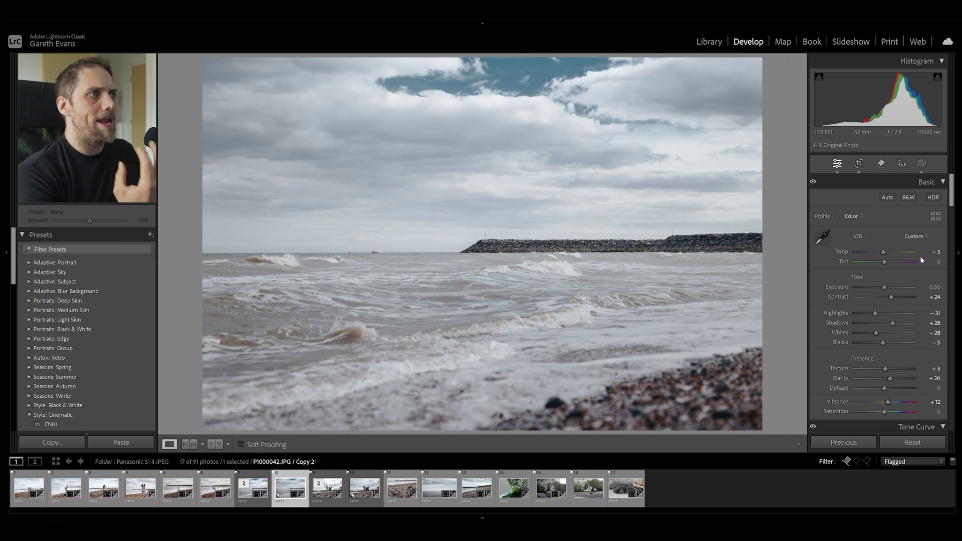
key("backslash")
key("backslash")
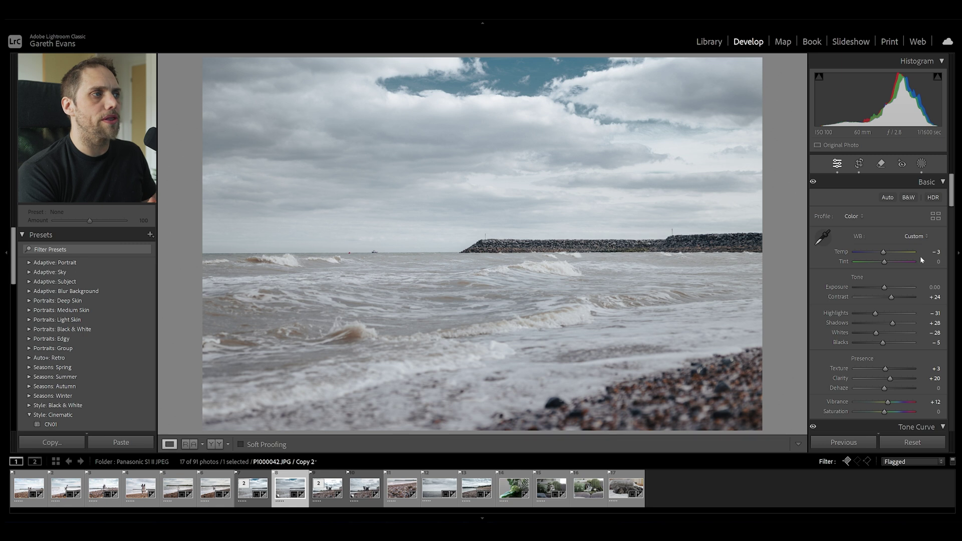
Step: Add a linear gradient mask fading from the bottom of the shore up into the sea, with Exposure set to -0.50
left_click(920, 163)
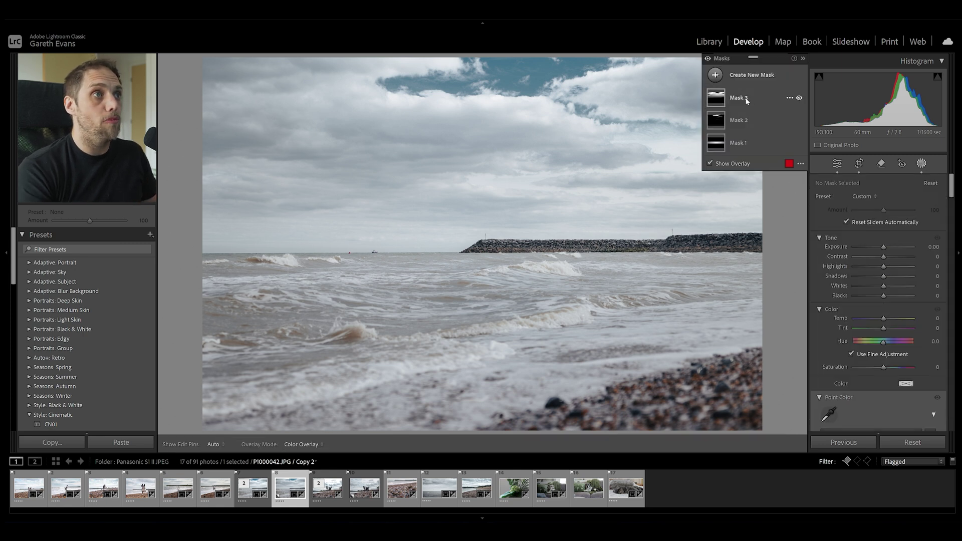
left_click(742, 78)
left_click(781, 194)
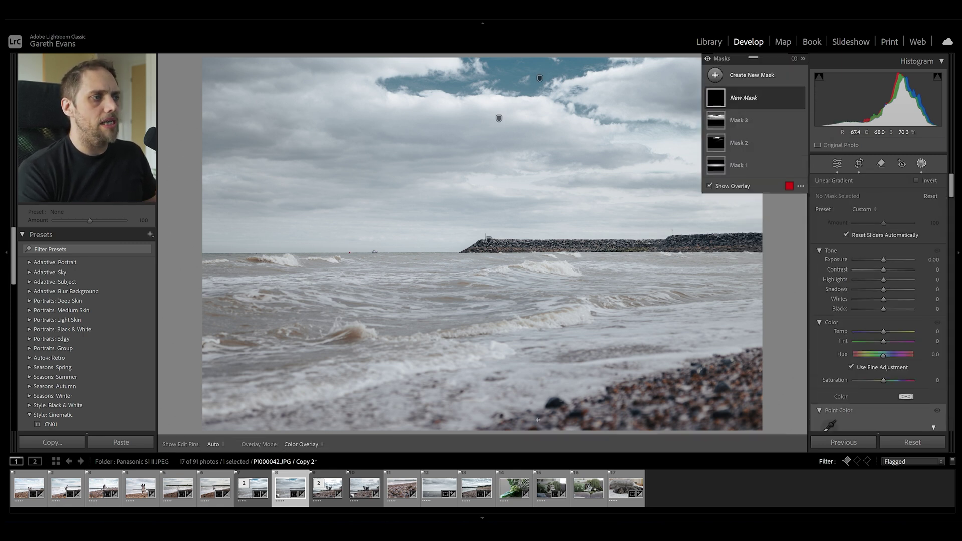
left_click_drag(501, 434, 545, 254)
left_click_drag(883, 261, 880, 262)
left_click_drag(498, 343, 496, 364)
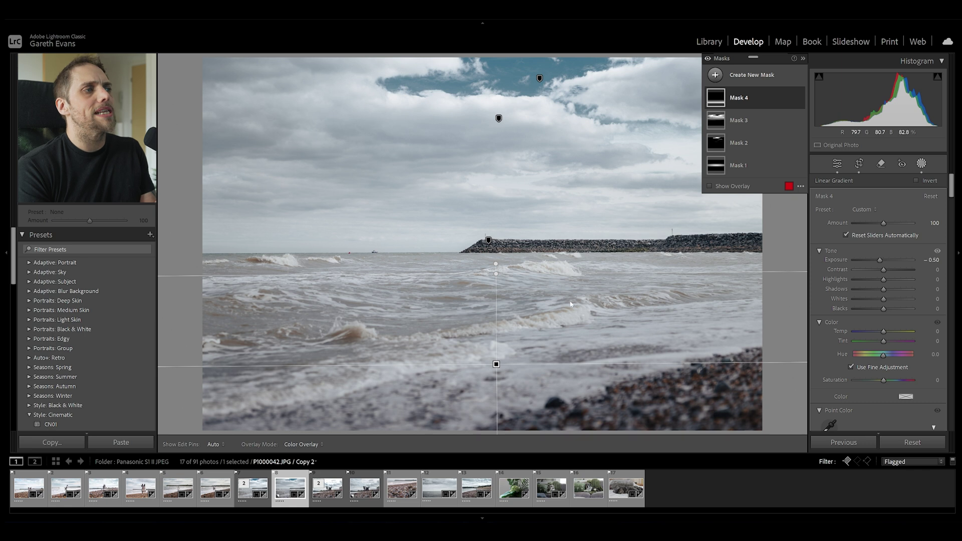
left_click_drag(495, 365, 496, 386)
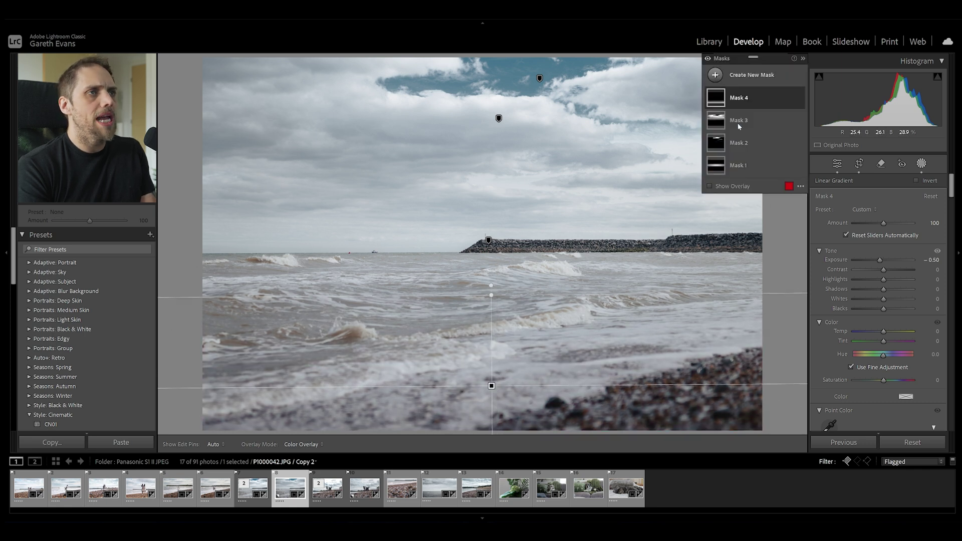
Step: Create a color range mask sampled from the white breaking wave near the horizon and set its Refine to 9
left_click(745, 81)
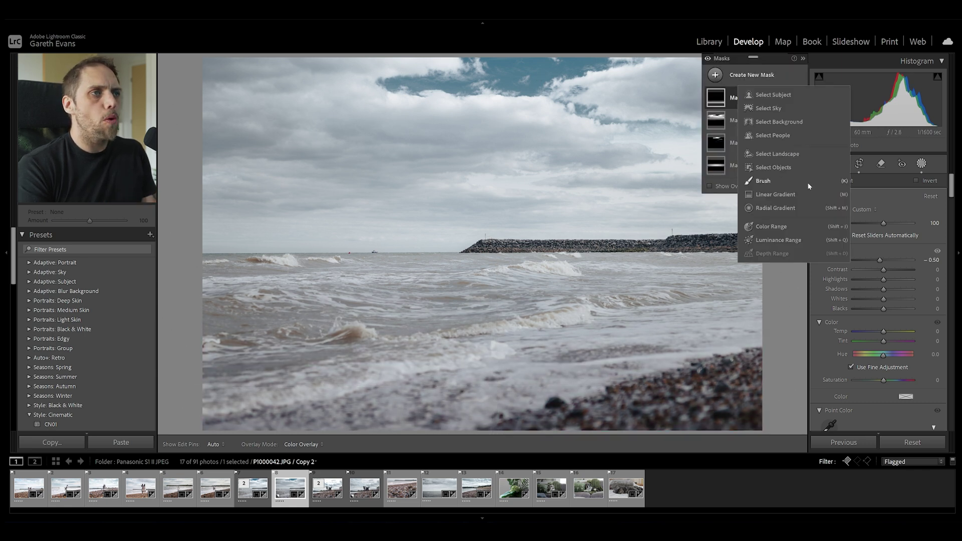
left_click(779, 232)
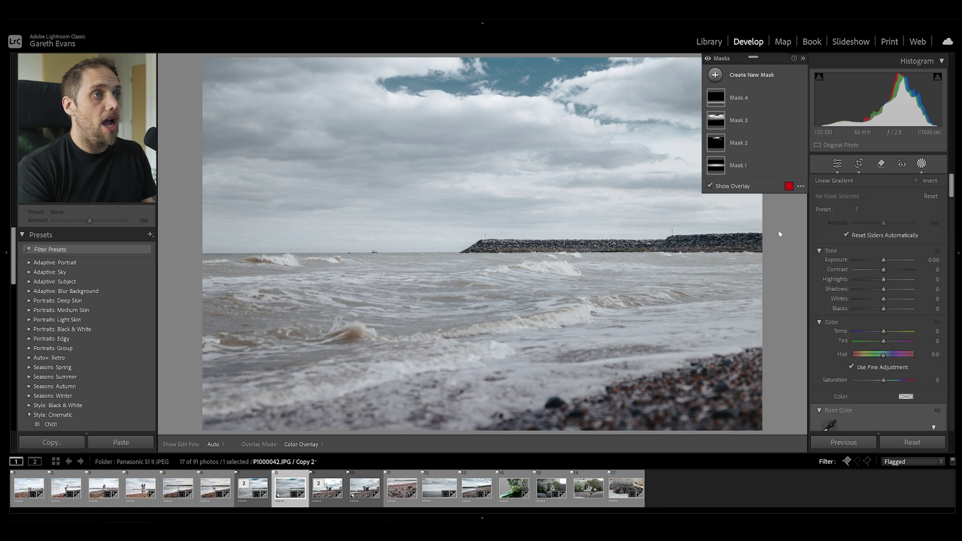
left_click(550, 267)
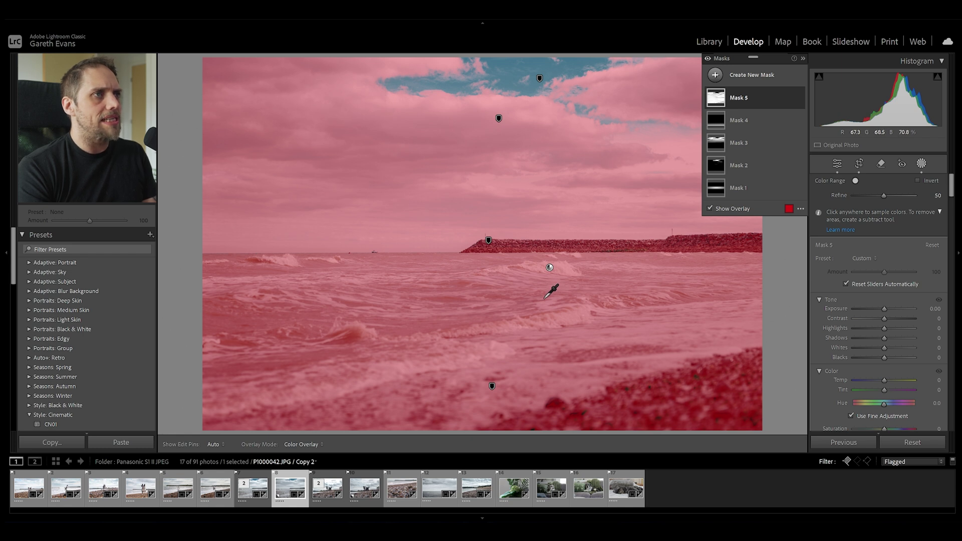
left_click(884, 198)
left_click_drag(880, 199, 858, 200)
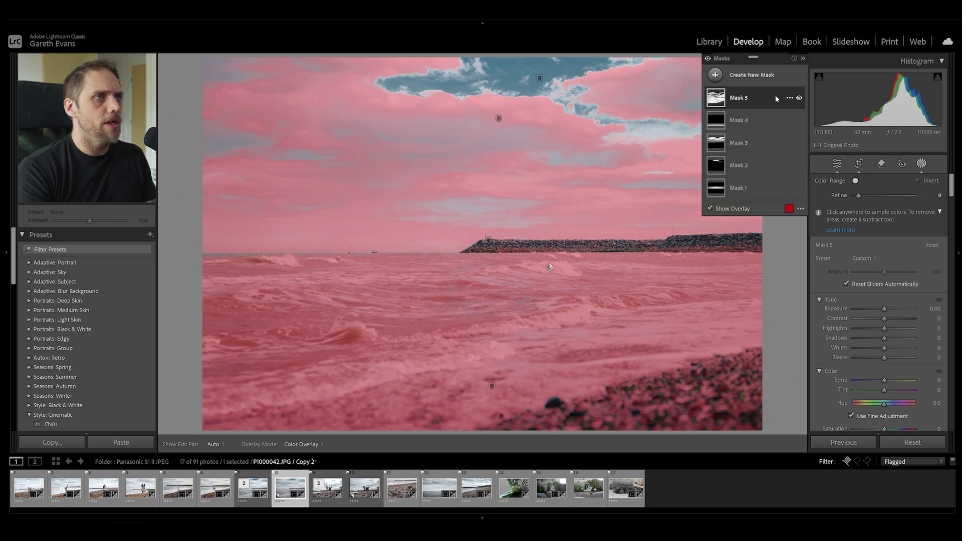
Step: Intersect the wave mask with a luminance range sampled from the bright foam, and extend its lower falloff to 46
right_click(778, 99)
mouse_move(818, 135)
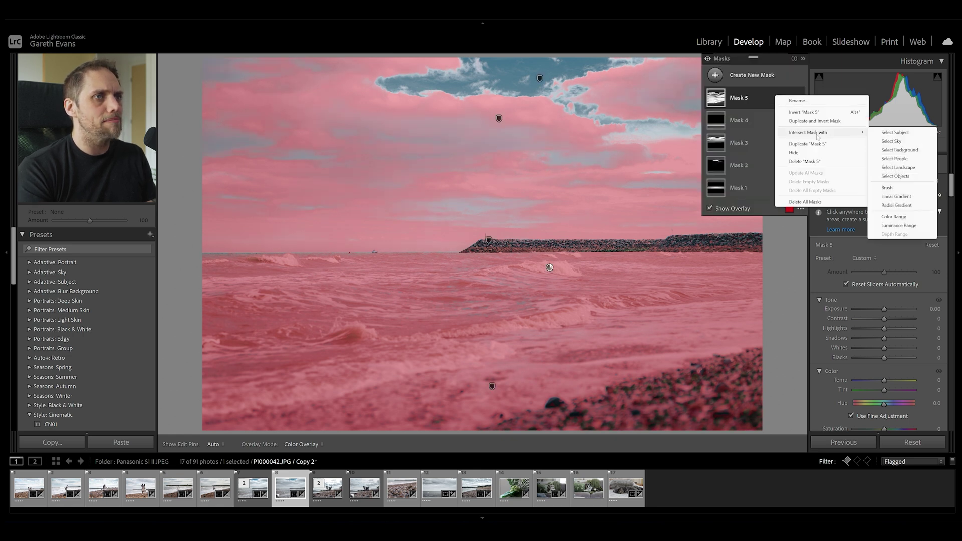
left_click(901, 226)
left_click_drag(563, 316, 578, 320)
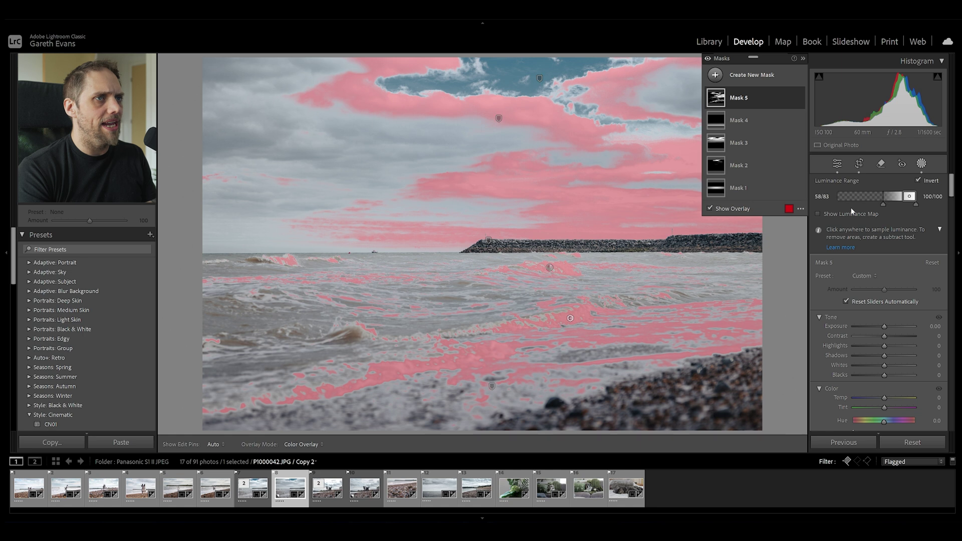
left_click_drag(883, 205, 873, 206)
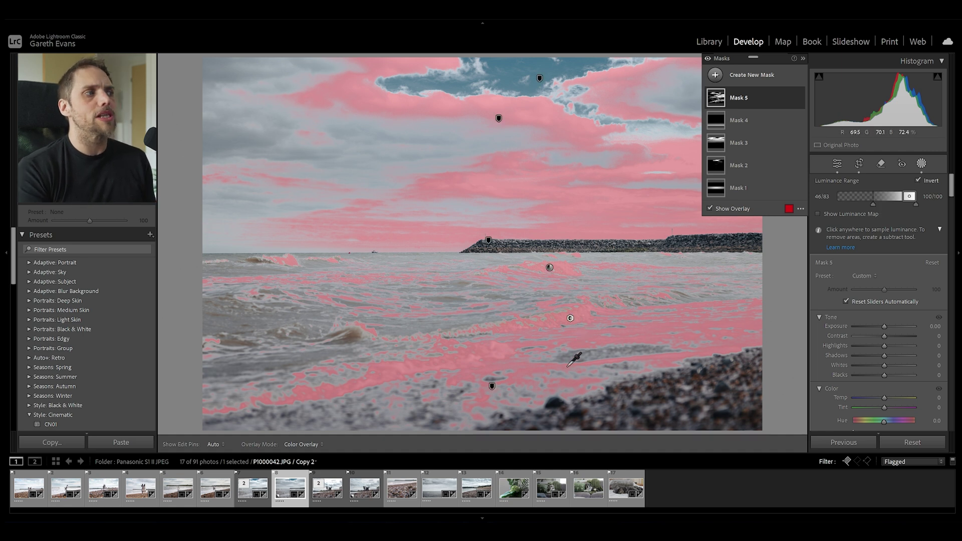
Step: Intersect the wave mask with a linear gradient running from the foreground shore up to the sky above the horizon
right_click(765, 94)
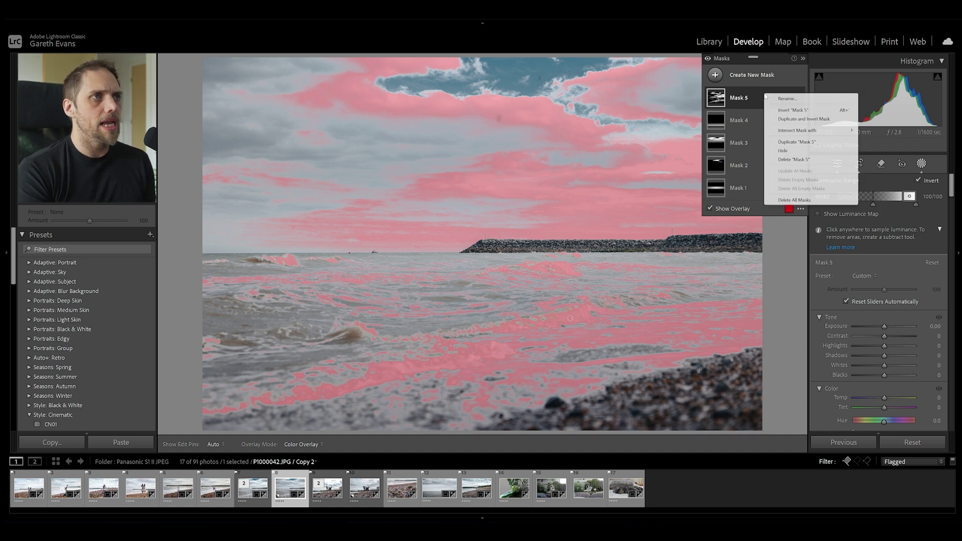
mouse_move(795, 128)
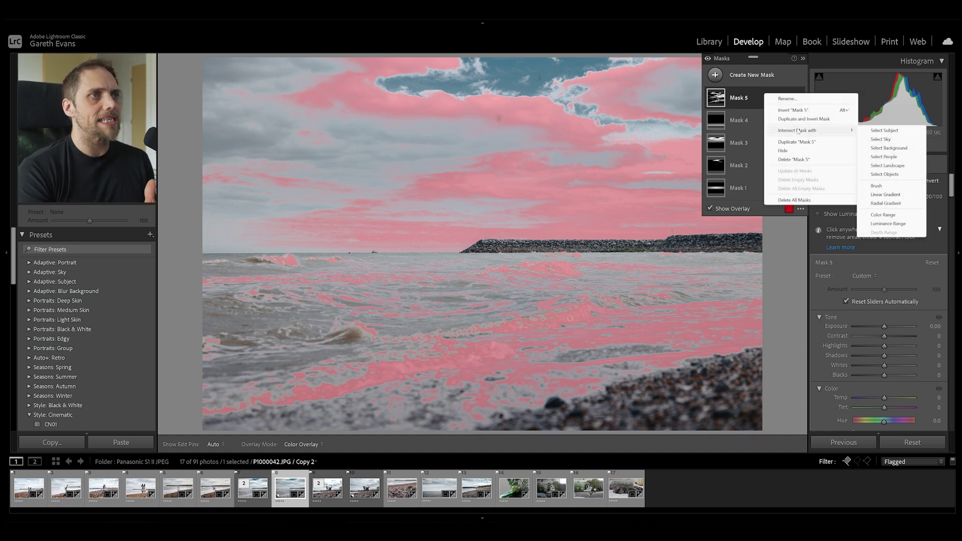
left_click(898, 195)
left_click_drag(494, 409, 490, 150)
Step: Set the wave mask's Exposure to 0.36, Contrast to 11 and Whites to 16
left_click_drag(883, 260, 888, 271)
scroll(887, 271, "down", 3)
left_click_drag(880, 221, 888, 222)
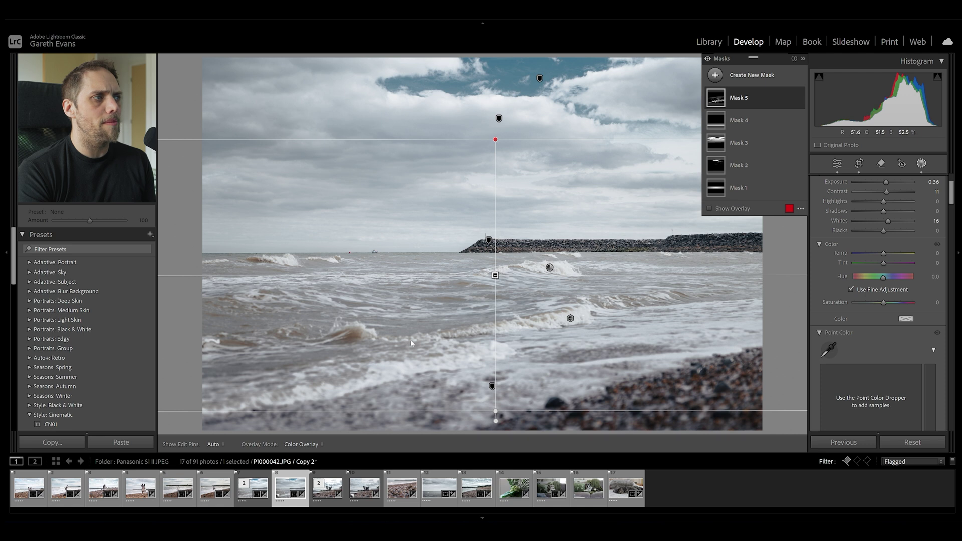
Step: Create a luminance range mask sampled from the darker water beside the breaking wave
left_click(751, 76)
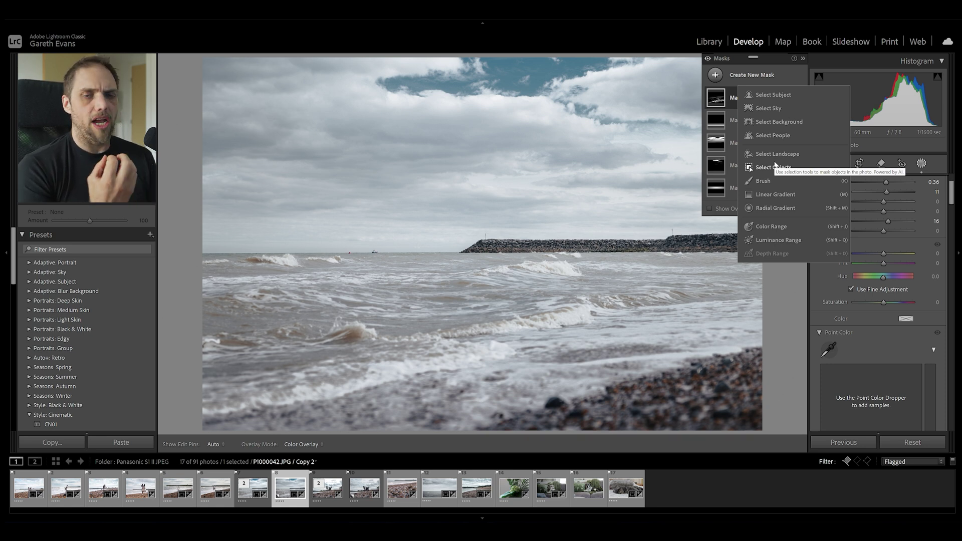
left_click(780, 243)
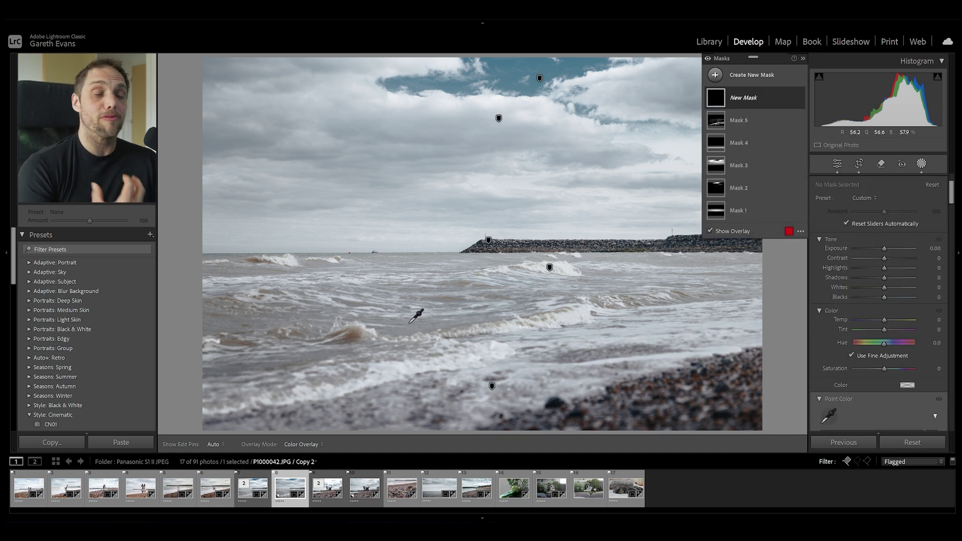
left_click_drag(408, 324, 434, 329)
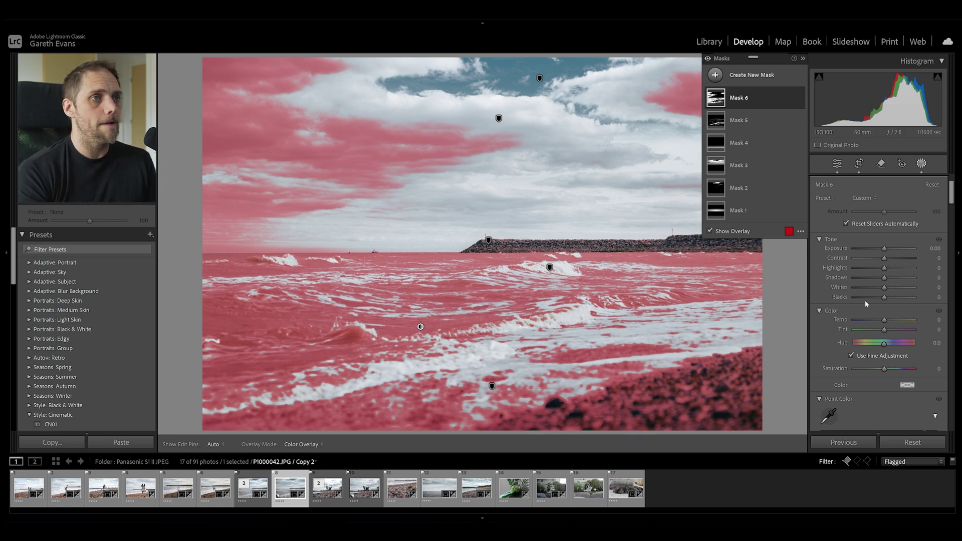
Step: Set the dark water mask's Exposure to -0.25, trying lower Blacks and returning them to 0
left_click_drag(885, 249, 882, 249)
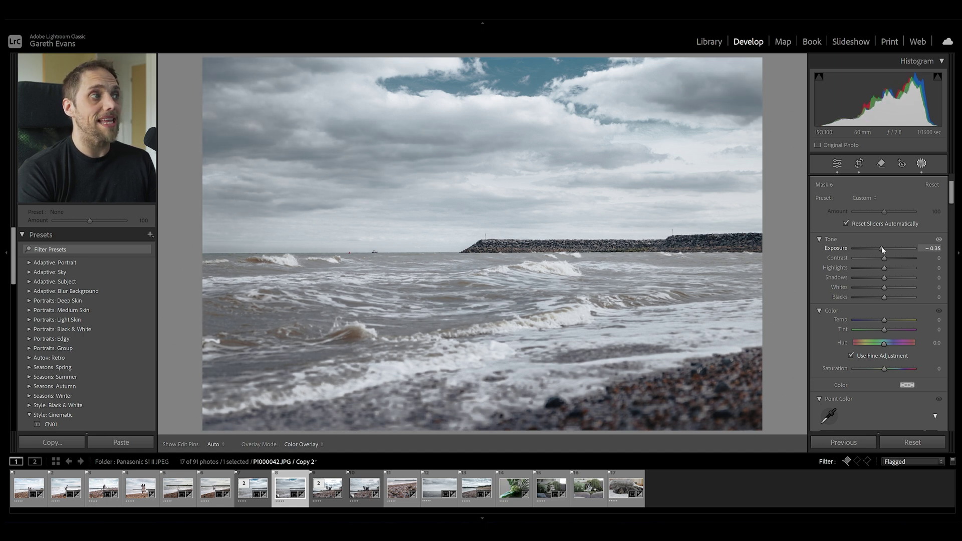
left_click_drag(882, 249, 882, 249)
left_click_drag(884, 297, 883, 300)
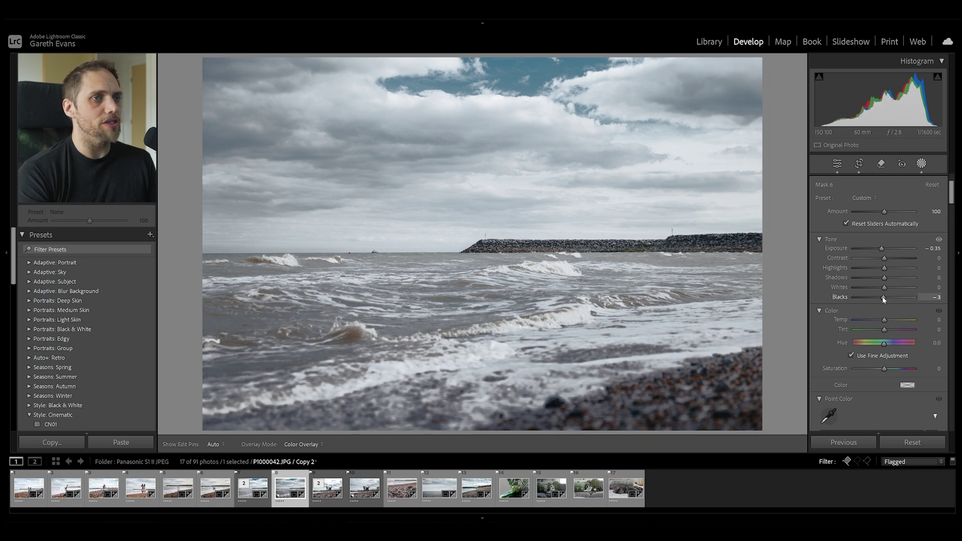
left_click_drag(885, 299, 885, 299)
left_click_drag(883, 249, 883, 249)
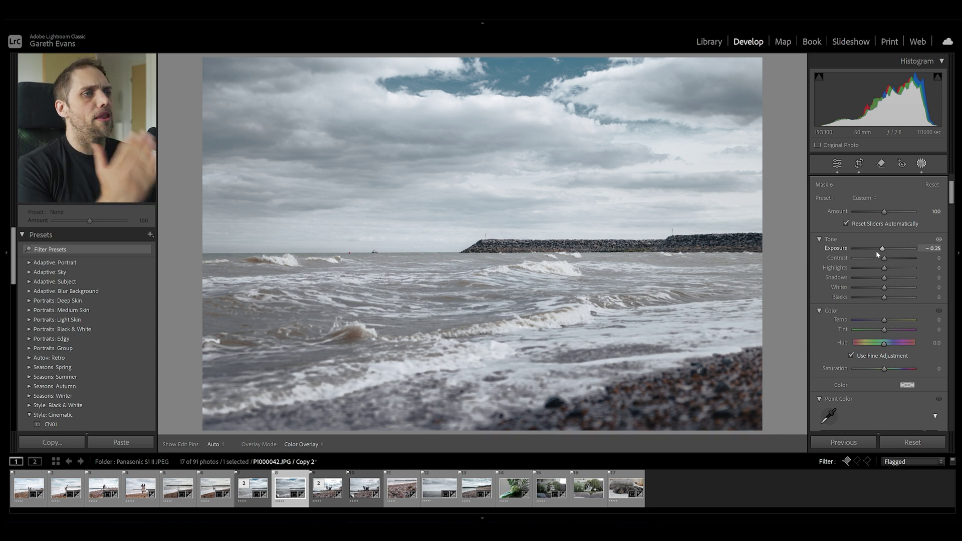
Step: Close masking and compare the finished seascape with its before version several times
left_click(923, 164)
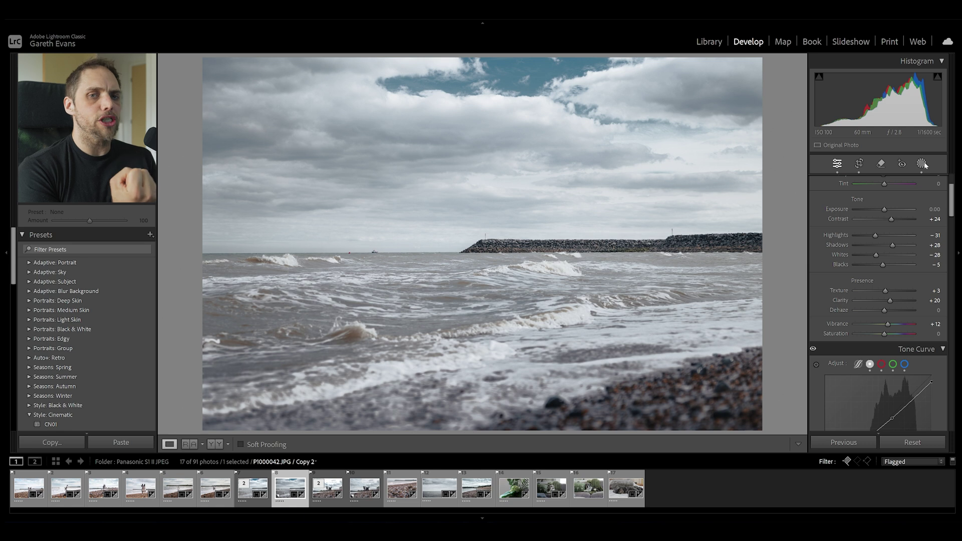
key("backslash")
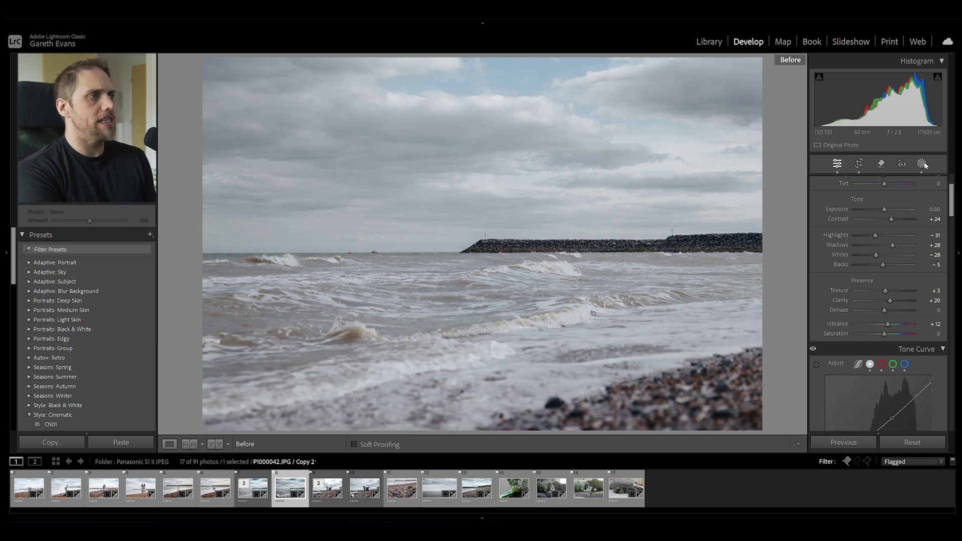
key("backslash")
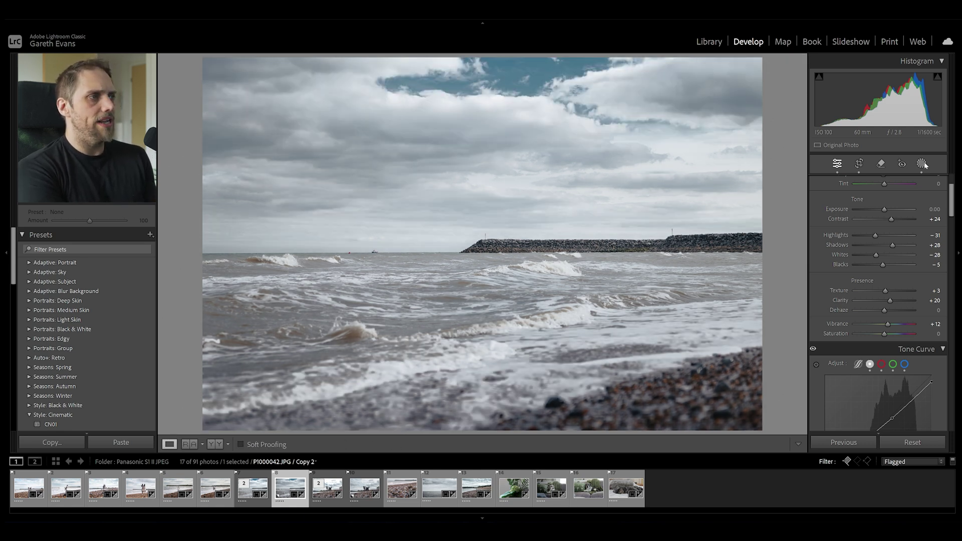
key("backslash")
key("backslash")
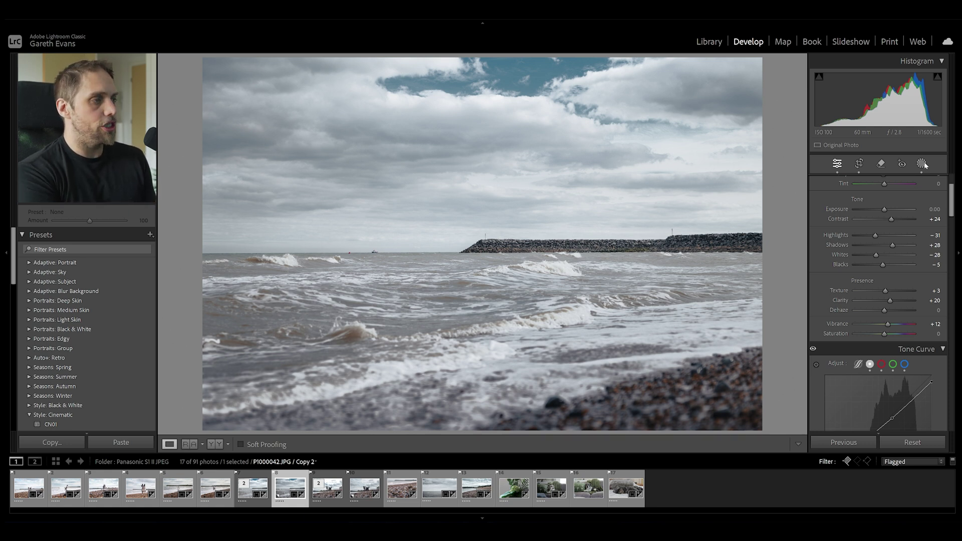
key("backslash")
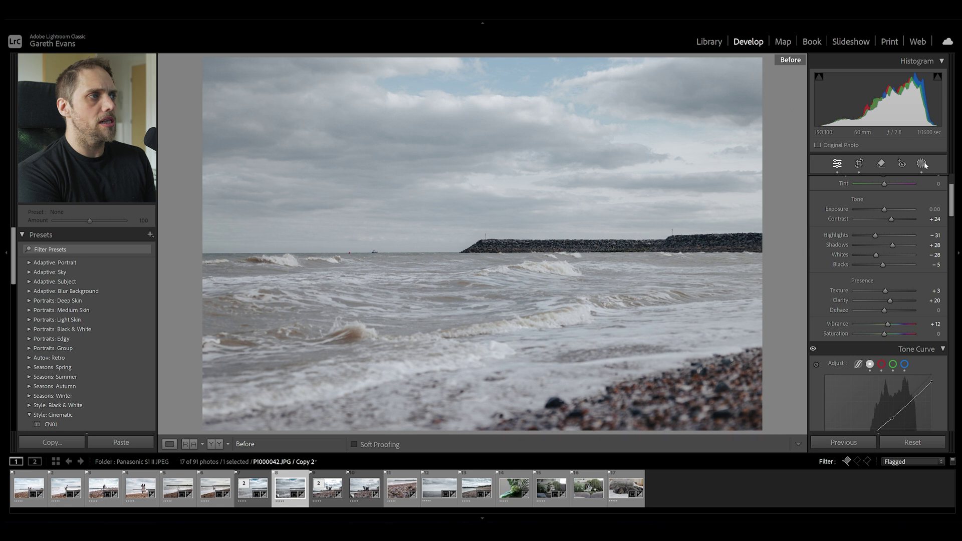
key("backslash")
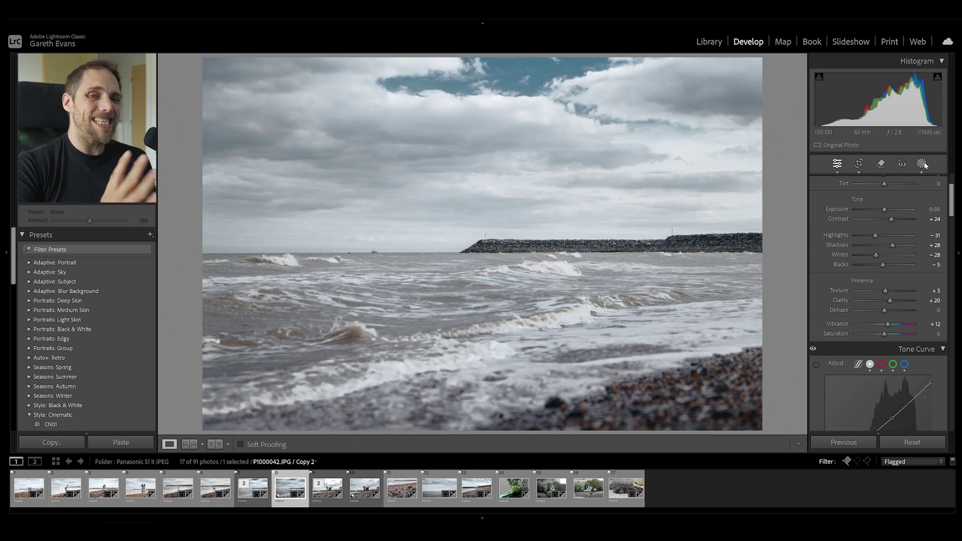
Step: Open the beach dog photo P1000050.JPG and apply the Pop preset from Adaptive: Subject
left_click(367, 502)
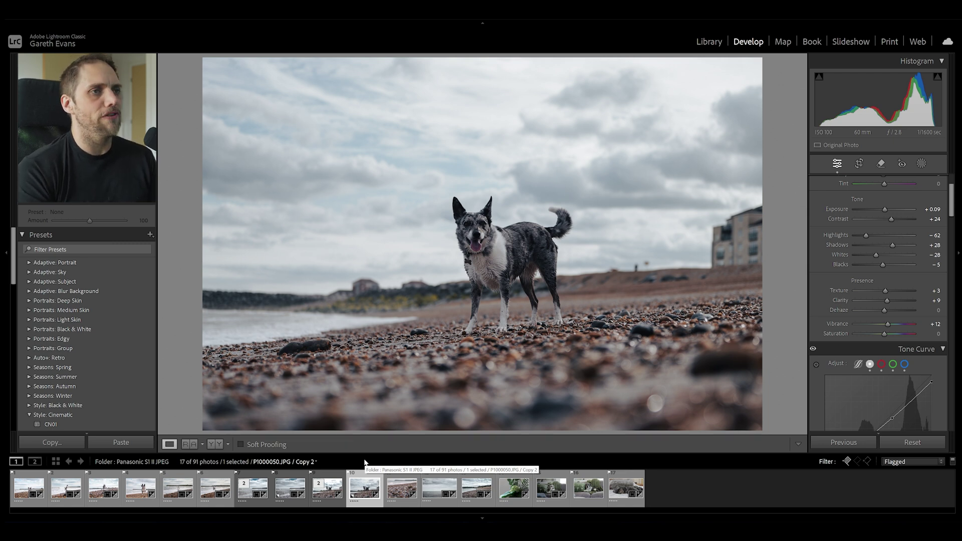
scroll(928, 185, "up", 3)
left_click(922, 164)
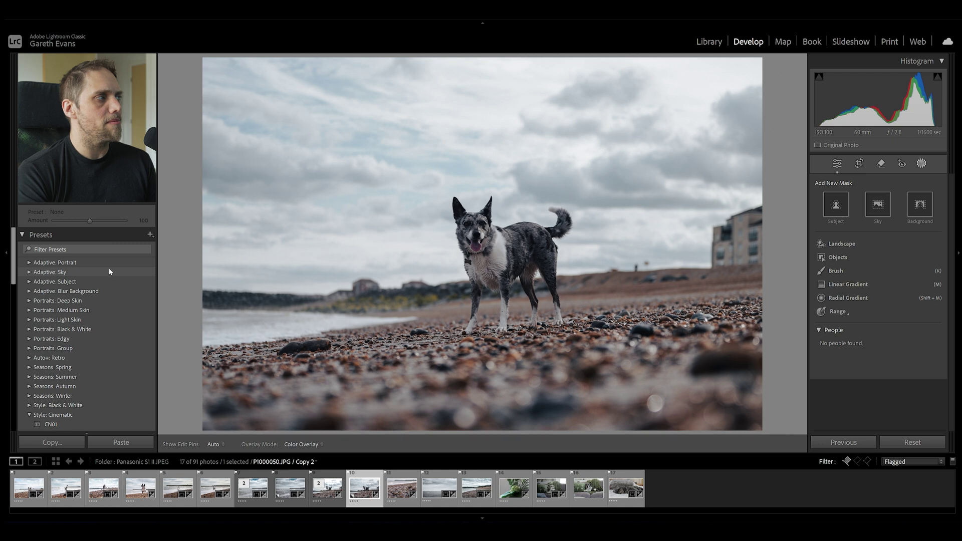
left_click(30, 282)
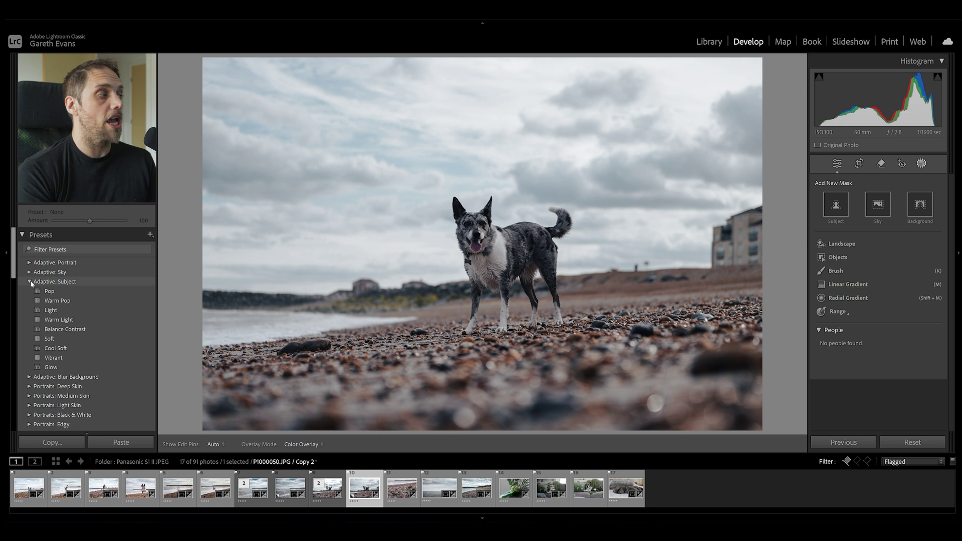
left_click(55, 291)
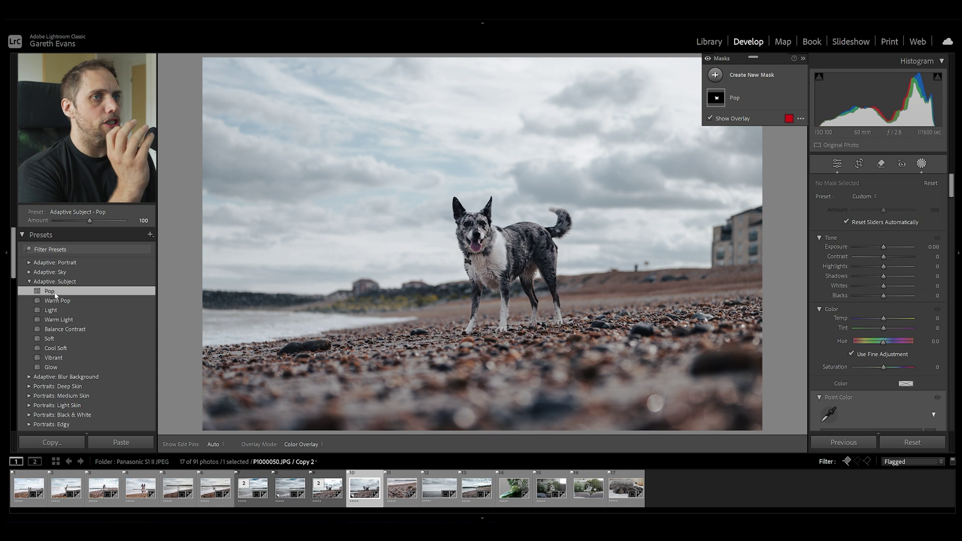
Step: Add a radial gradient mask over the dog's face with Exposure 0.84, Contrast -51 and Shadows 27
left_click(797, 99)
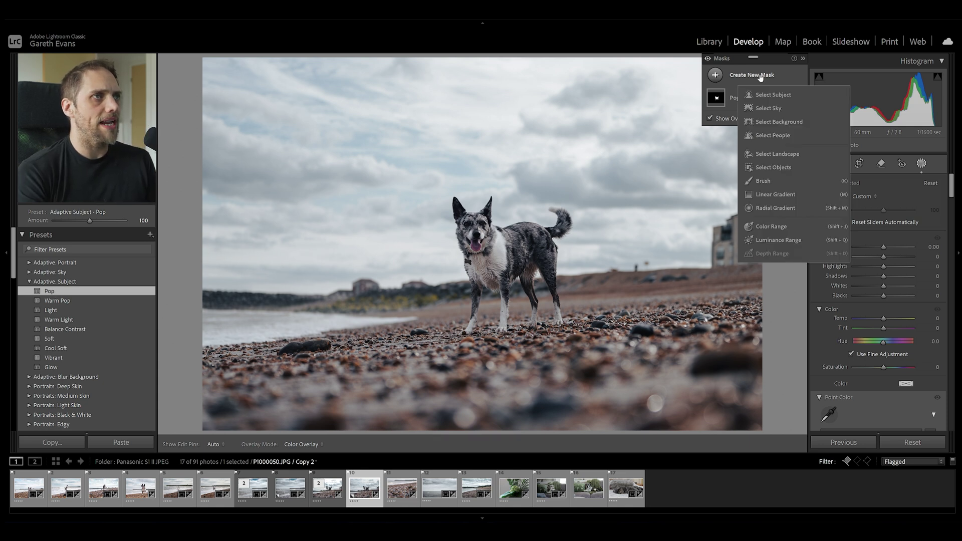
left_click(775, 208)
left_click_drag(473, 225, 492, 254)
left_click_drag(883, 276, 892, 306)
scroll(834, 350, "down", 10)
scroll(840, 343, "up", 6)
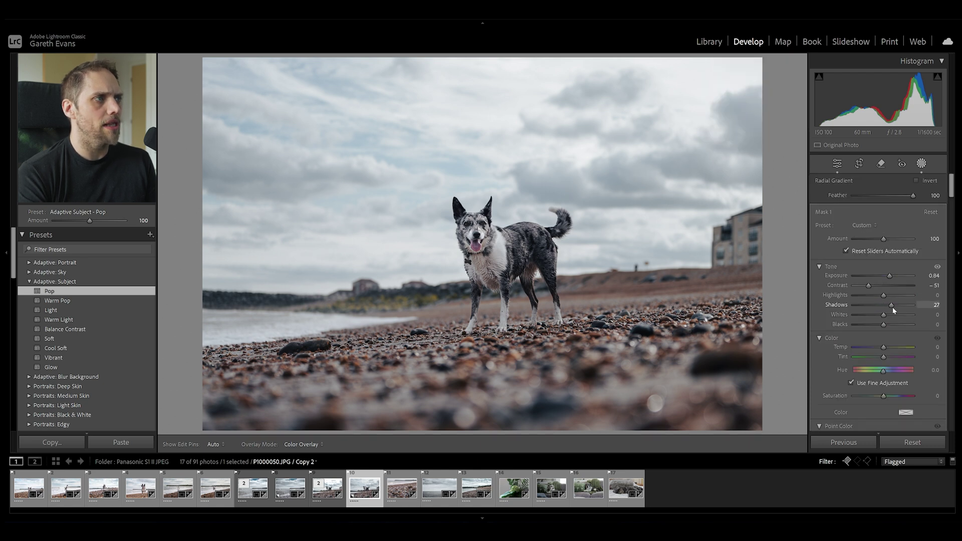
Step: Set the dog's face mask Shadows to 14 and add a Color Range mask sampled from the blue patch in the upper-left sky
left_click_drag(891, 306, 887, 313)
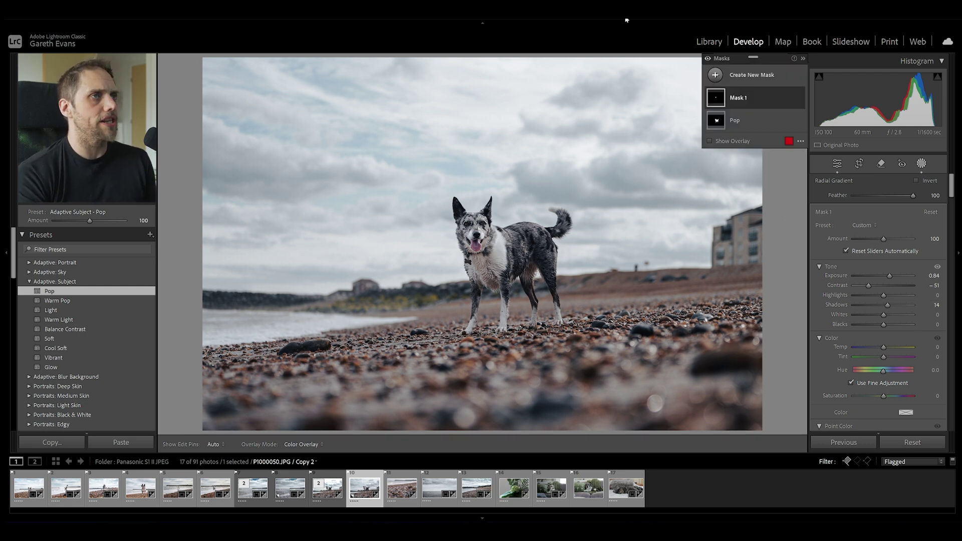
left_click(759, 81)
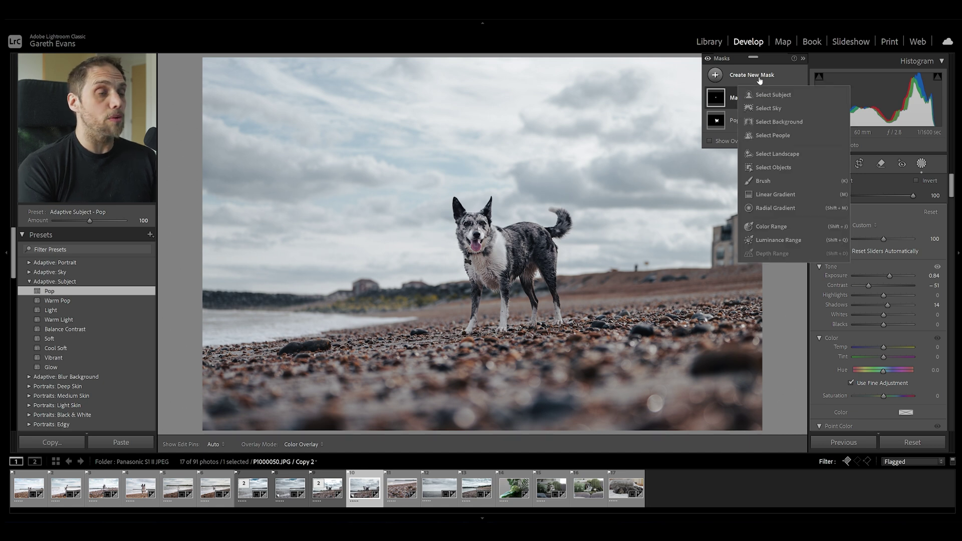
left_click(785, 229)
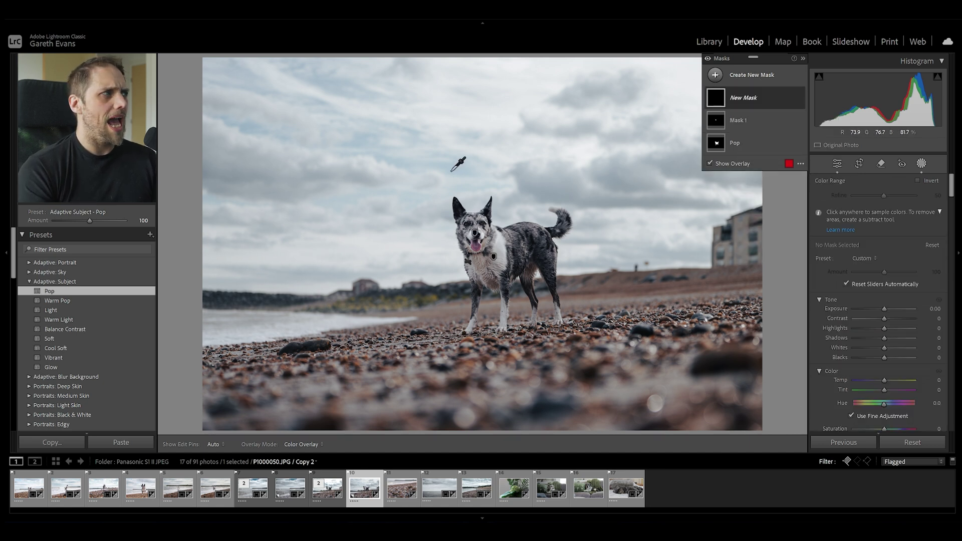
left_click(247, 129)
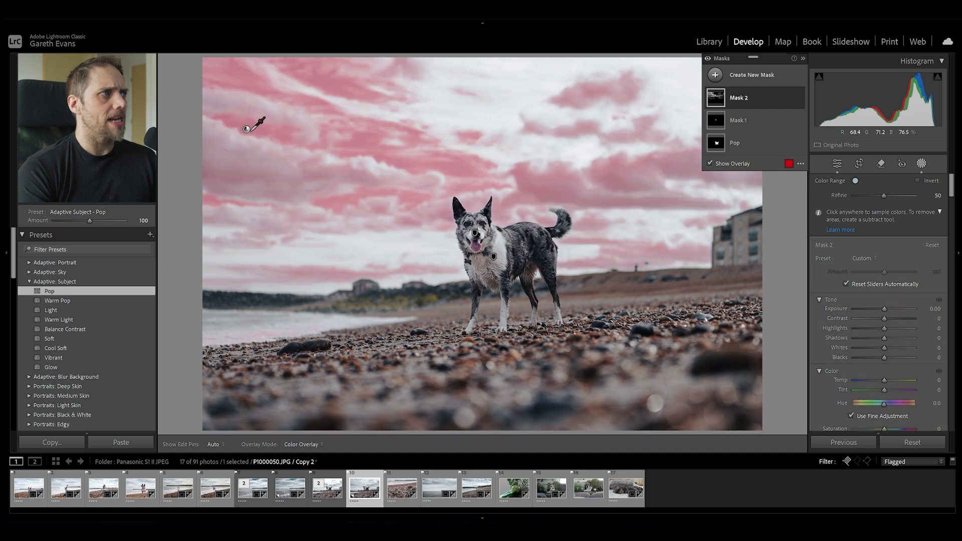
Step: Set the blue-sky color range mask's Exposure to -1.15, Contrast to 17 and Blacks to -5
mouse_move(884, 308)
left_mouse_down()
mouse_move(877, 314)
mouse_move(889, 318)
left_mouse_up()
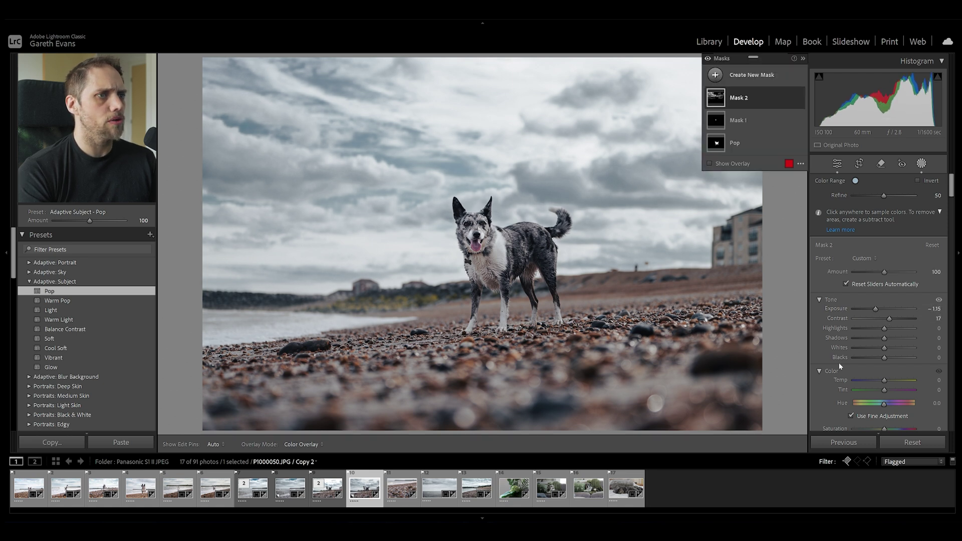
scroll(840, 366, "down", 10)
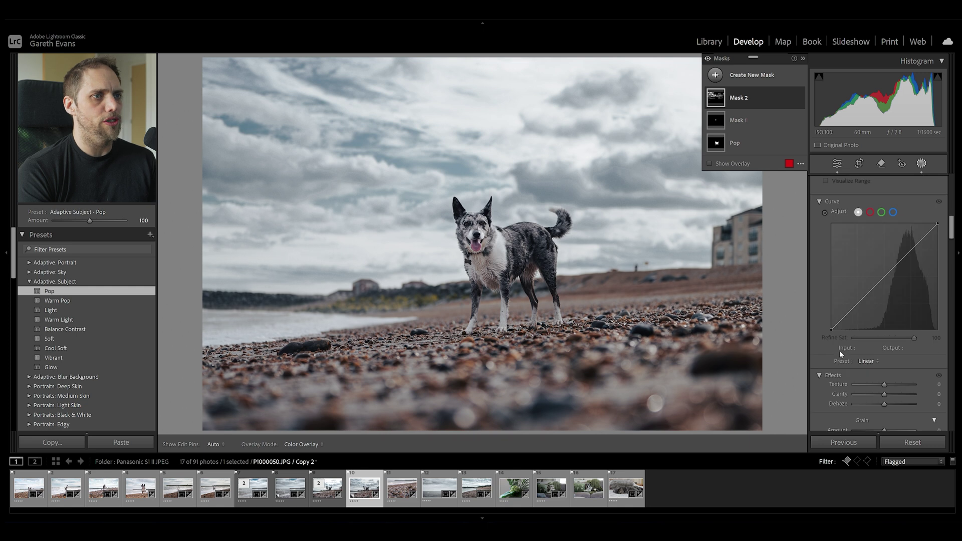
scroll(840, 350, "down", 3)
left_click_drag(884, 326, 882, 357)
scroll(852, 341, "up", 8)
scroll(843, 344, "up", 2)
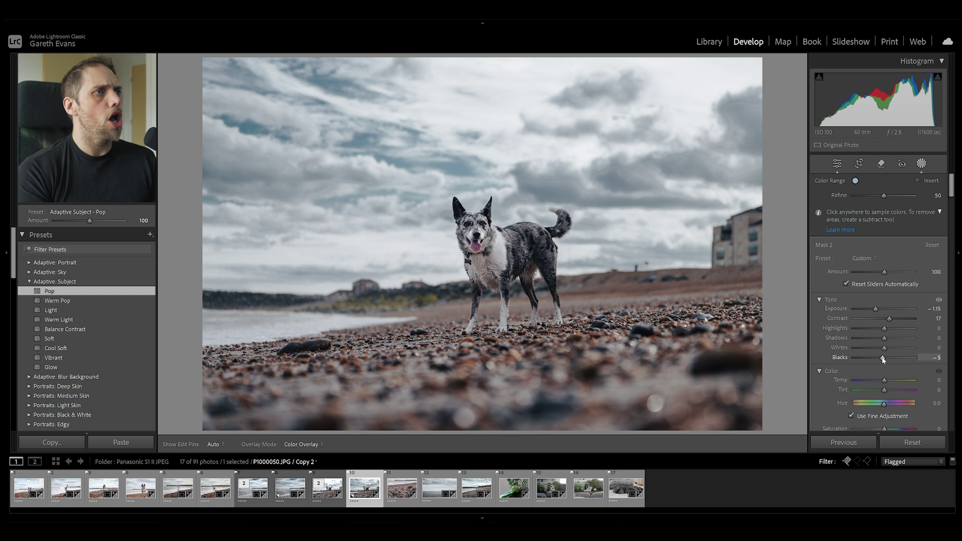
left_click_drag(882, 357, 882, 357)
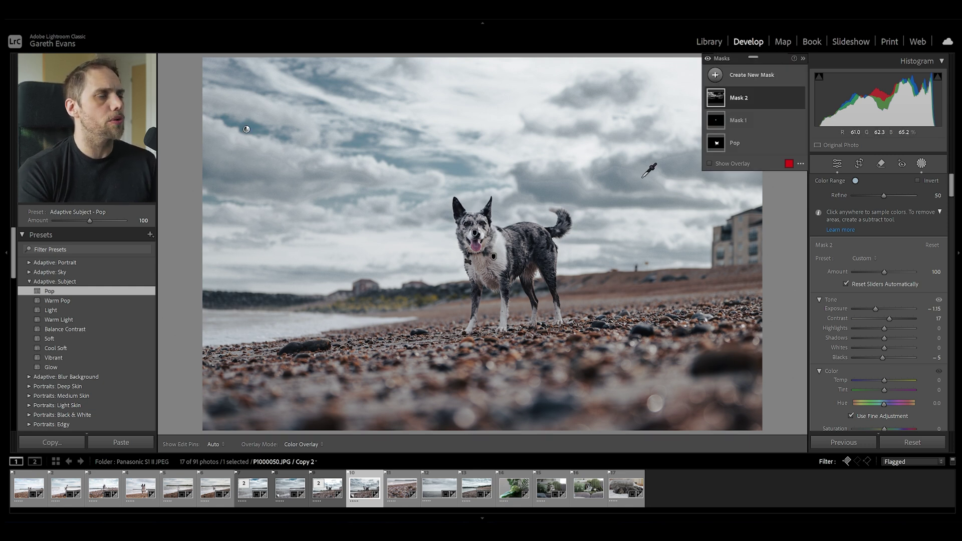
Step: Subtract the dark clouds right of the dog from the blue-sky mask with an 18.0 auto-mask brush, and set the mask's Amount to 75
right_click(760, 104)
left_click(763, 102)
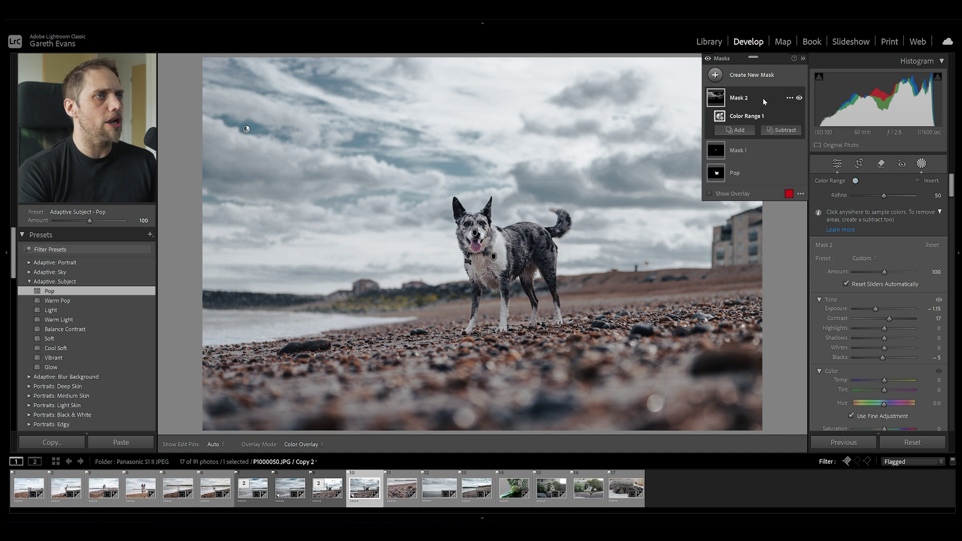
left_click(782, 133)
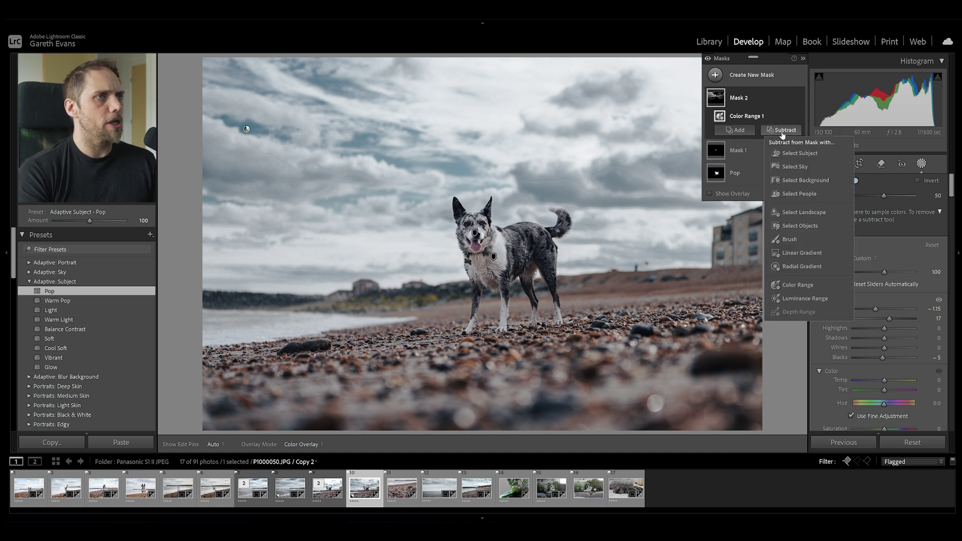
left_click(796, 239)
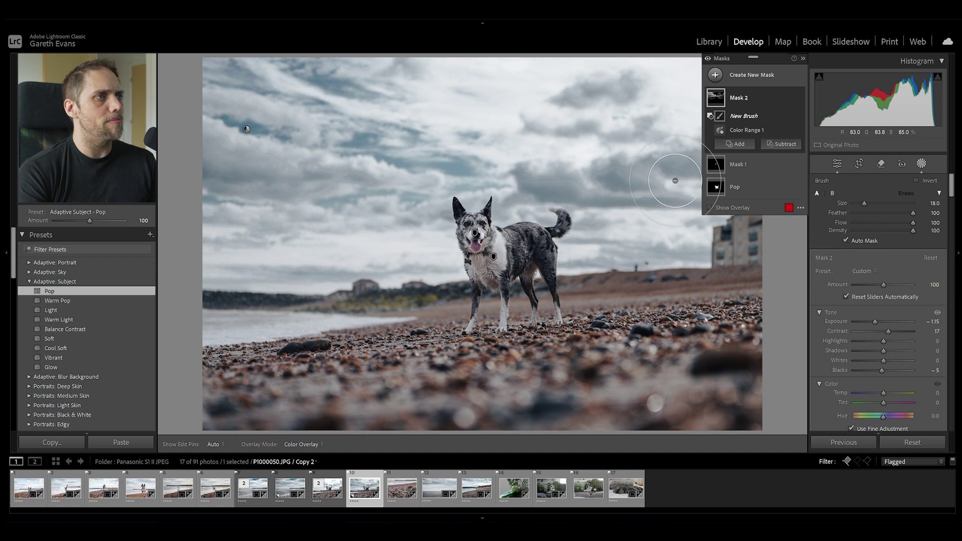
key("h")
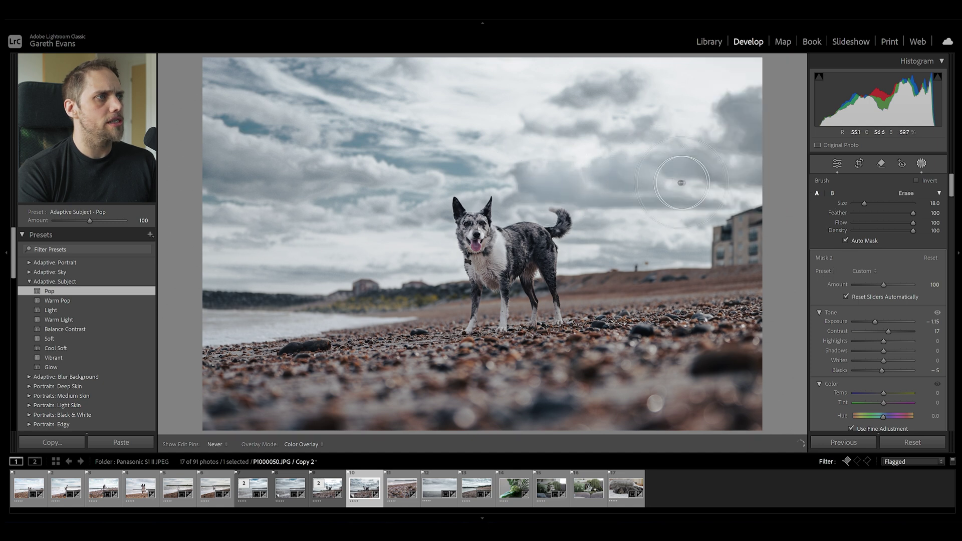
key("h")
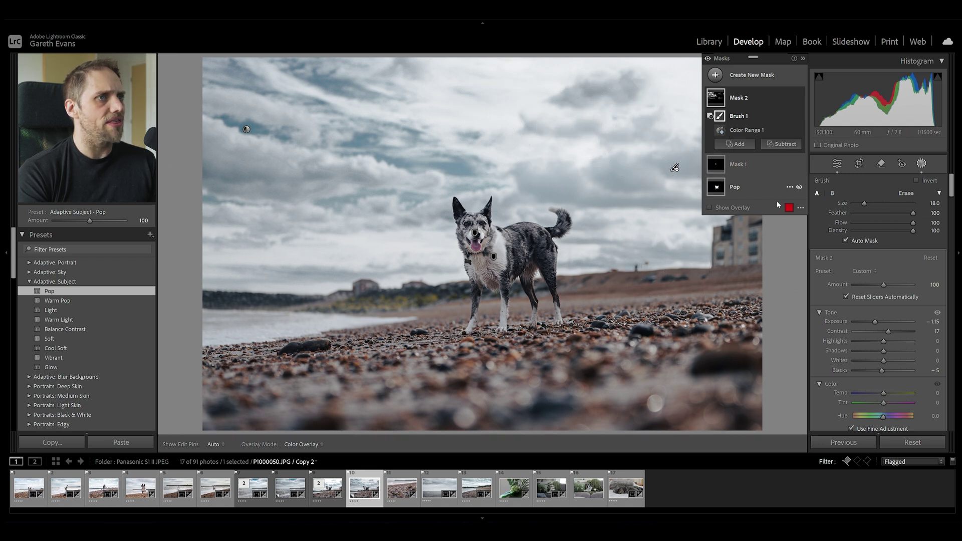
left_click_drag(885, 285, 876, 284)
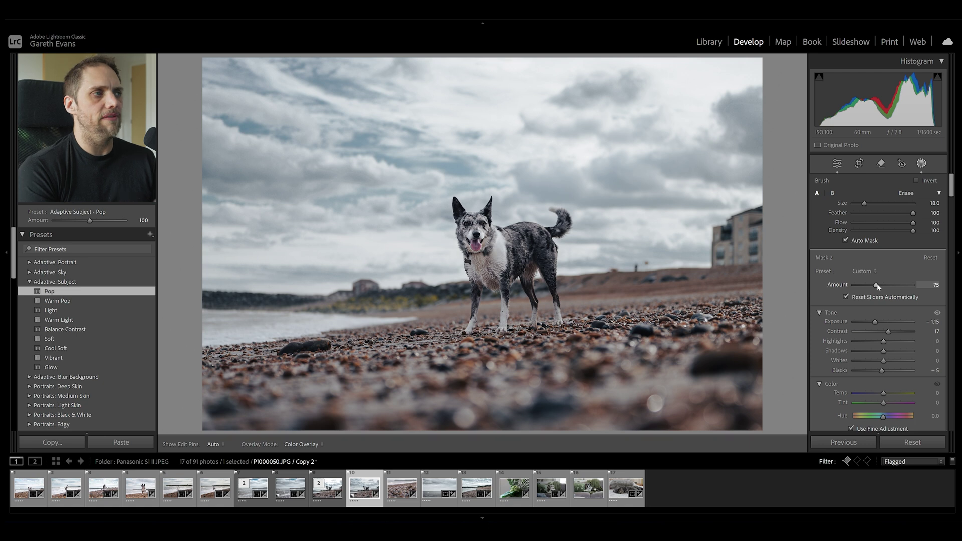
Step: Close masking and compare the edited dog photo with its before version several times
left_click(921, 164)
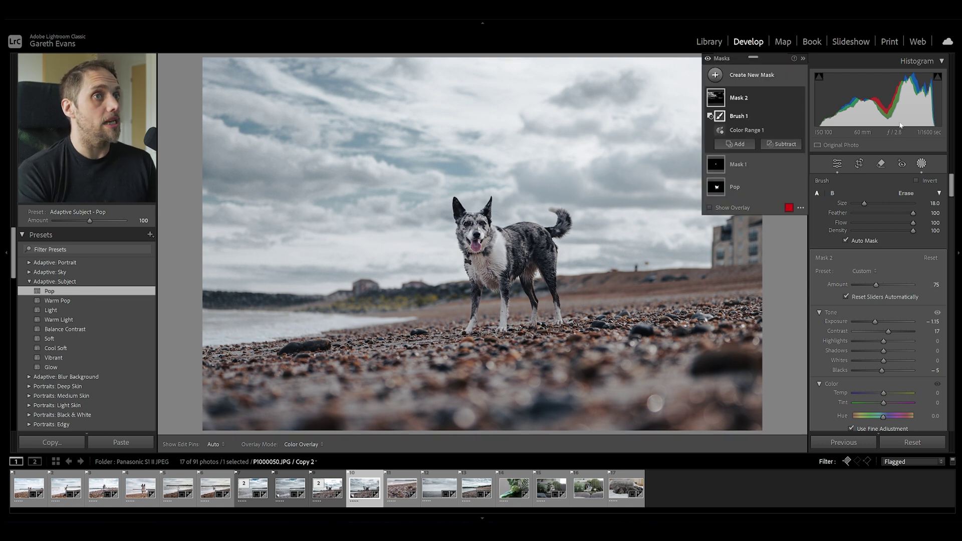
left_click(921, 164)
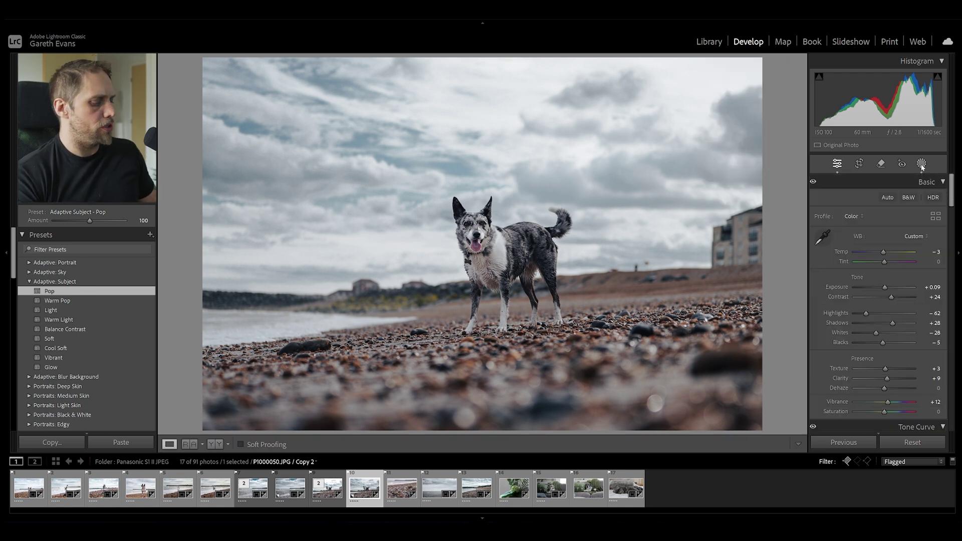
key("backslash")
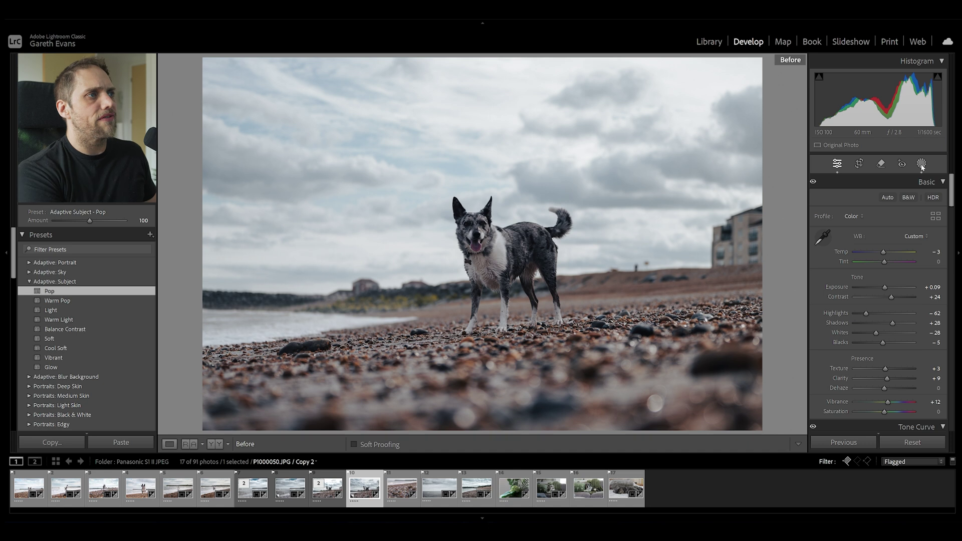
key("backslash")
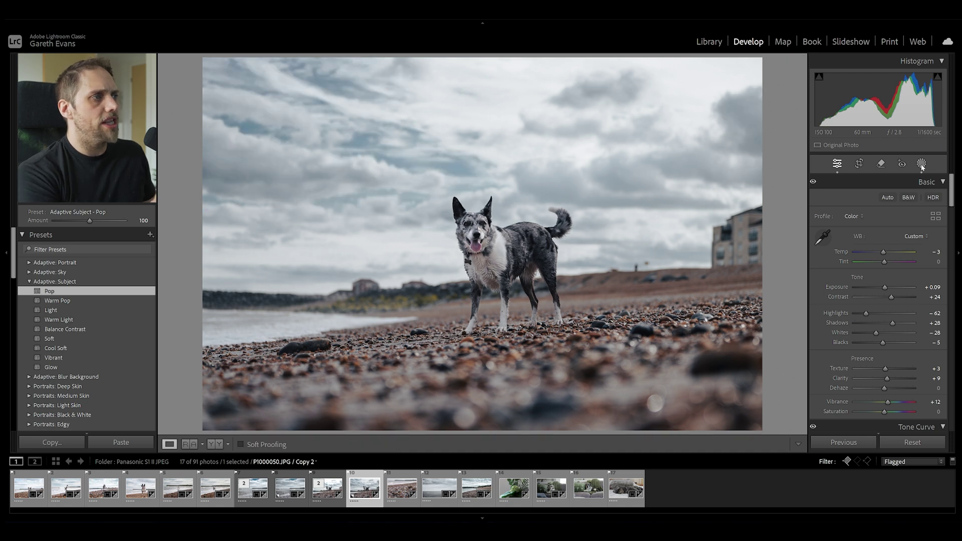
key("backslash")
key("backslash")
key("backslash")
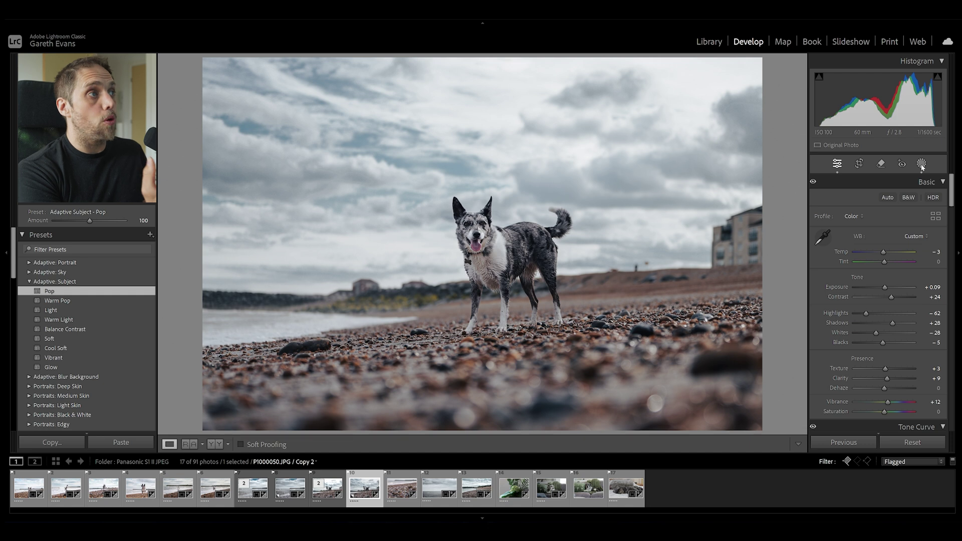
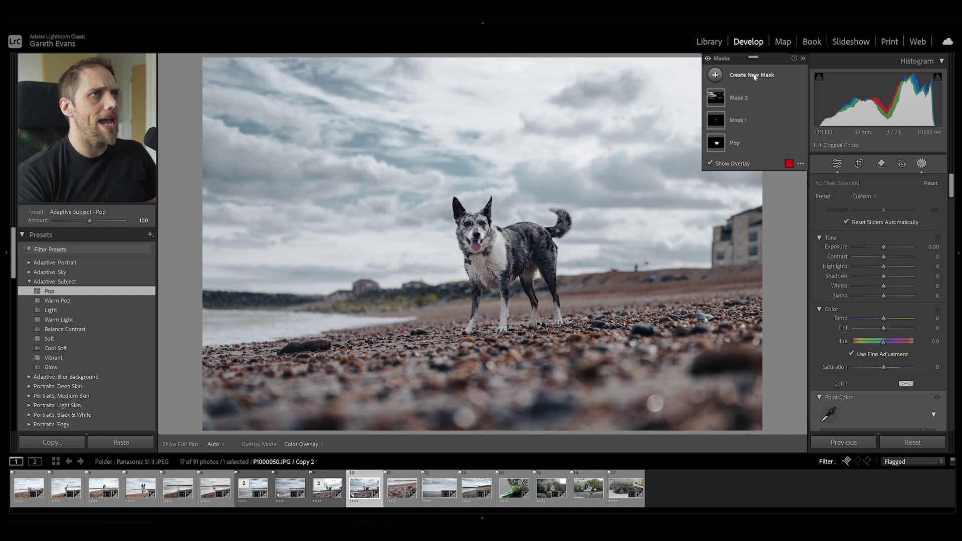
Step: Add a Color Range mask sampled from the grey clouds at the photo's left and intersect it with the sky
left_click(754, 75)
left_click(772, 226)
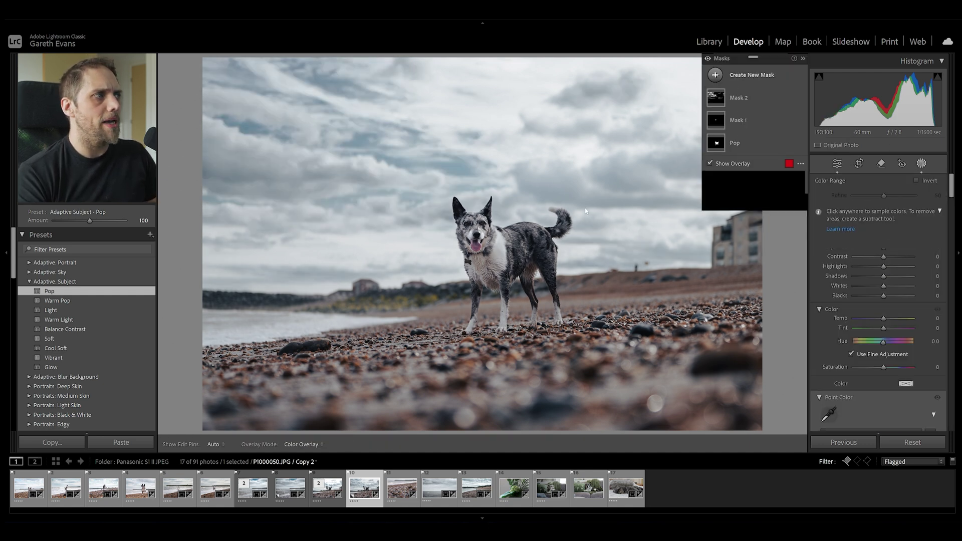
left_click_drag(256, 169, 256, 170)
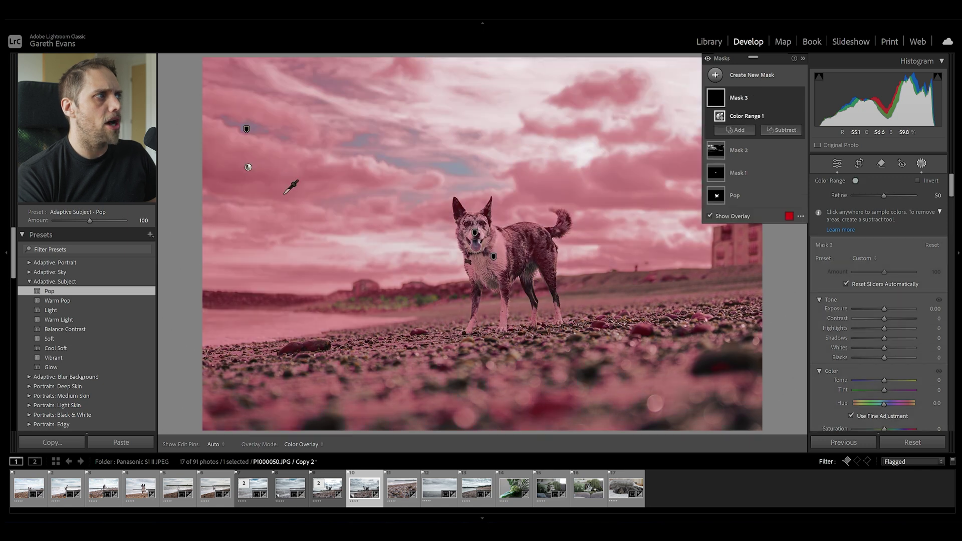
right_click(770, 97)
mouse_move(824, 133)
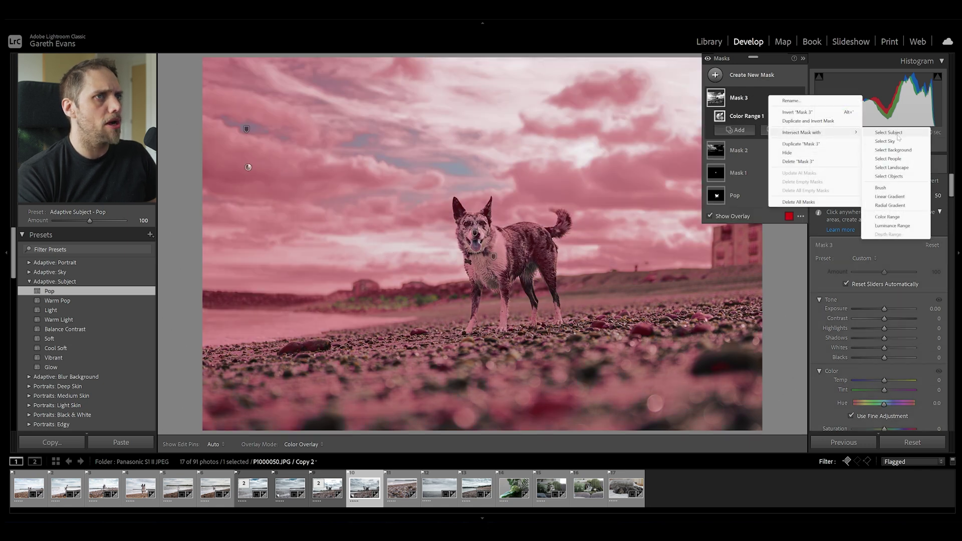
left_click(896, 140)
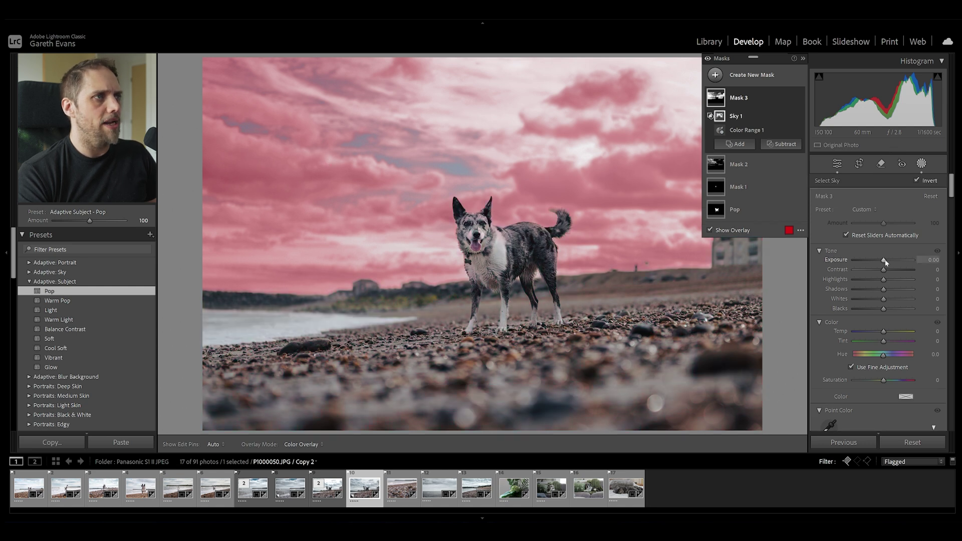
Step: Set the cloud mask's Exposure to 0.43, Highlights to -5 and Whites to -3, after trying a negative Exposure
left_click_drag(884, 261, 885, 258)
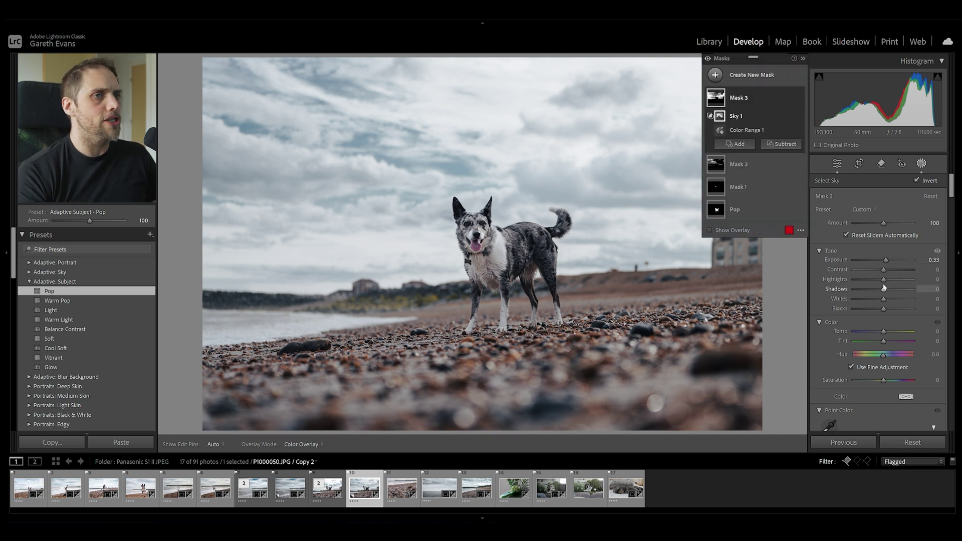
left_click_drag(885, 264, 881, 264)
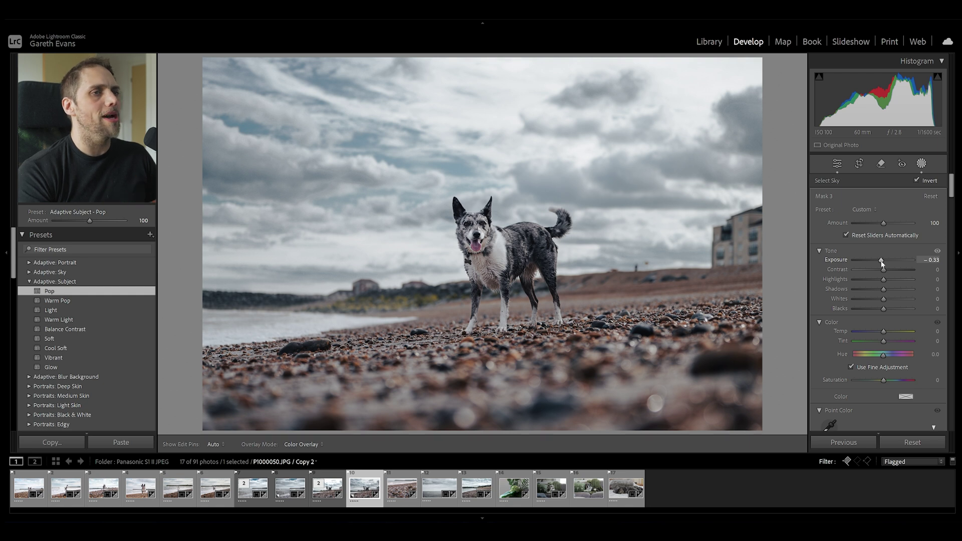
left_click_drag(881, 260, 883, 301)
scroll(840, 361, "down", 3)
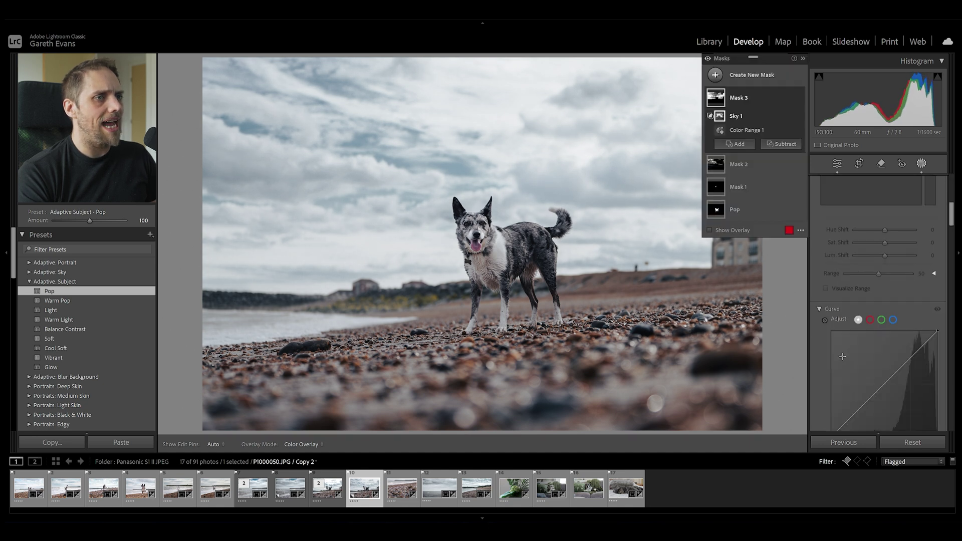
scroll(842, 356, "down", 3)
left_click_drag(883, 345, 870, 349)
scroll(832, 354, "up", 5)
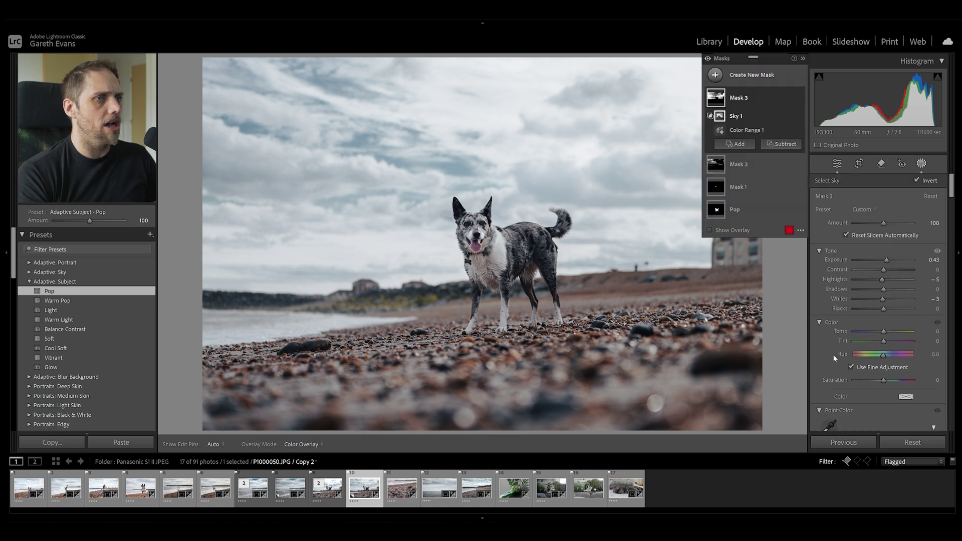
Step: Return to the global edit settings and compare the brightened clouds with the before version repeatedly
left_click(839, 165)
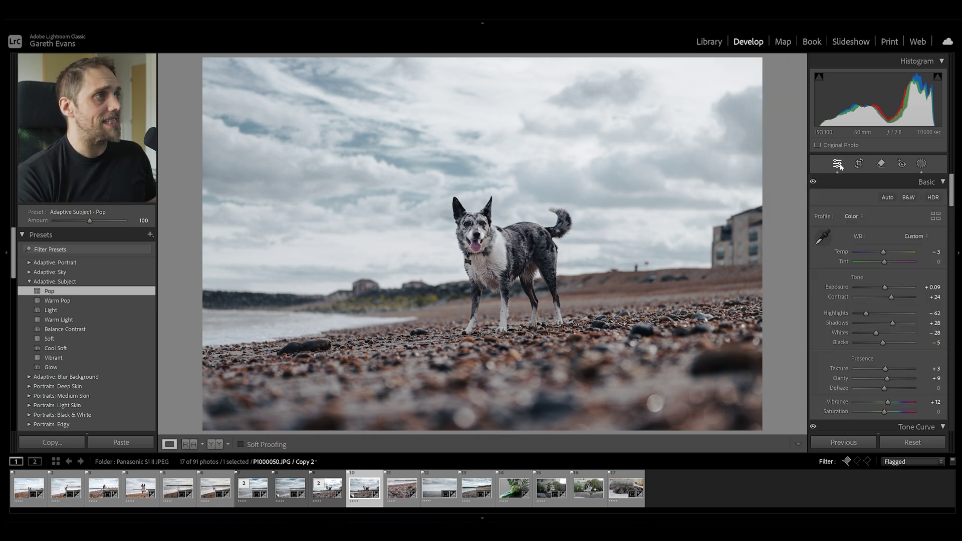
key("backslash")
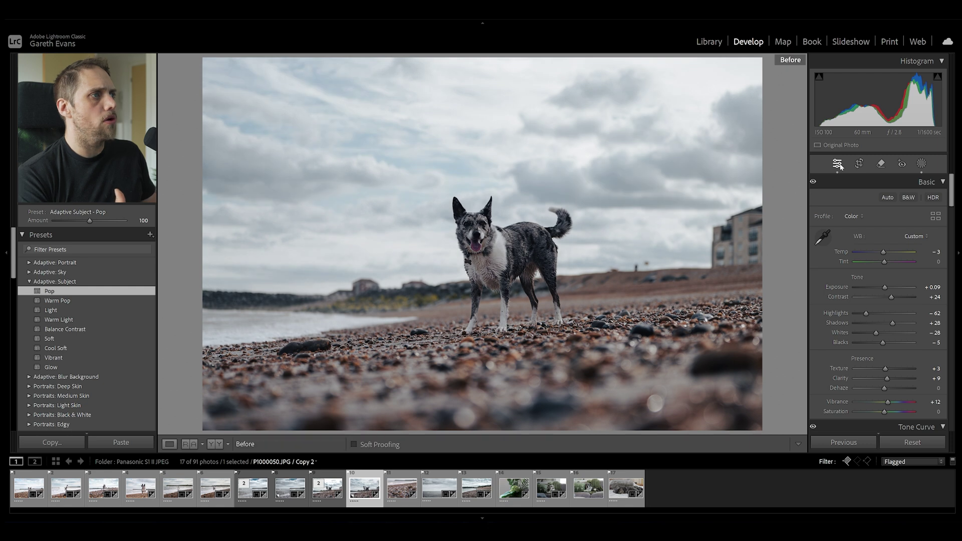
key("backslash")
key("backslash")
key("backslash")
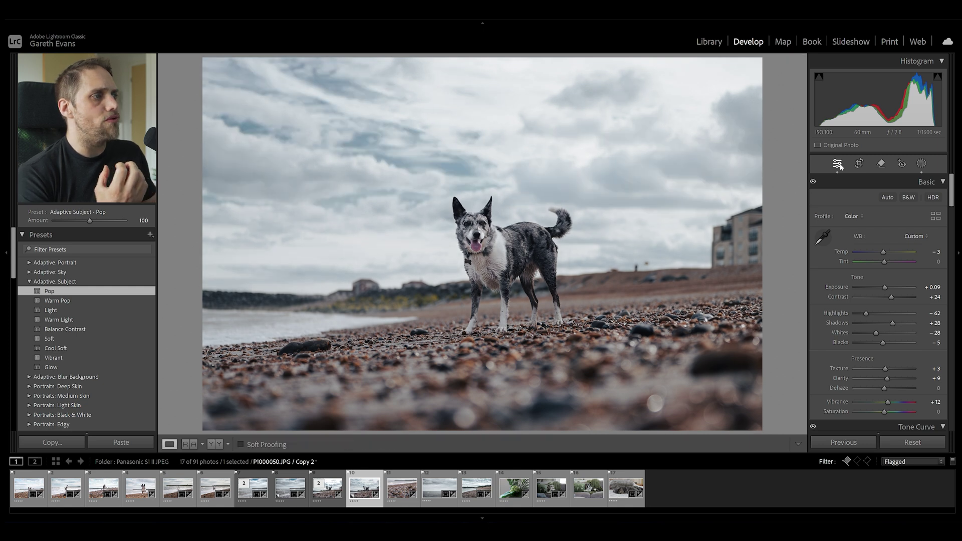
key("backslash")
key("backslash")
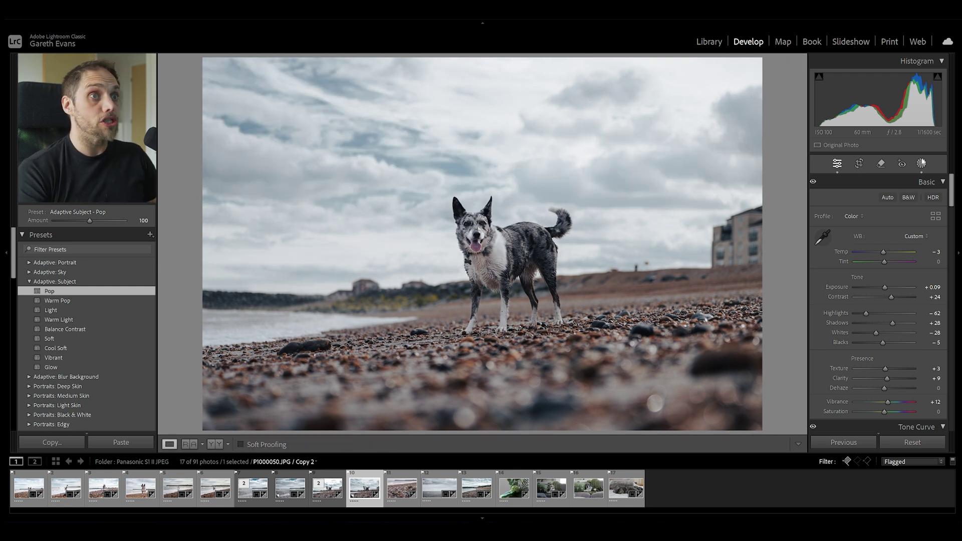
Step: Add a linear gradient mask over the pebble foreground, fading upward from the photo's bottom to the dog's chest
left_click(920, 163)
left_click(751, 75)
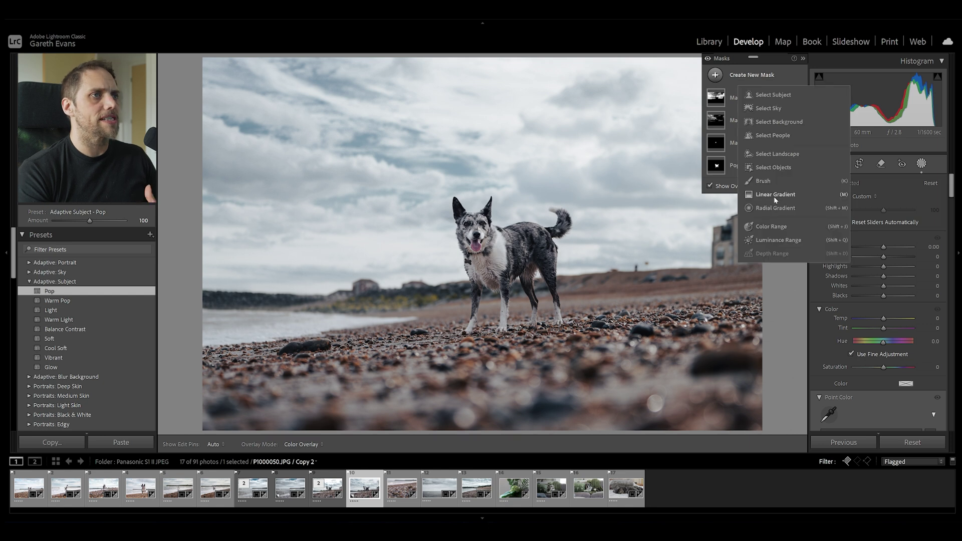
key("Escape")
key("m")
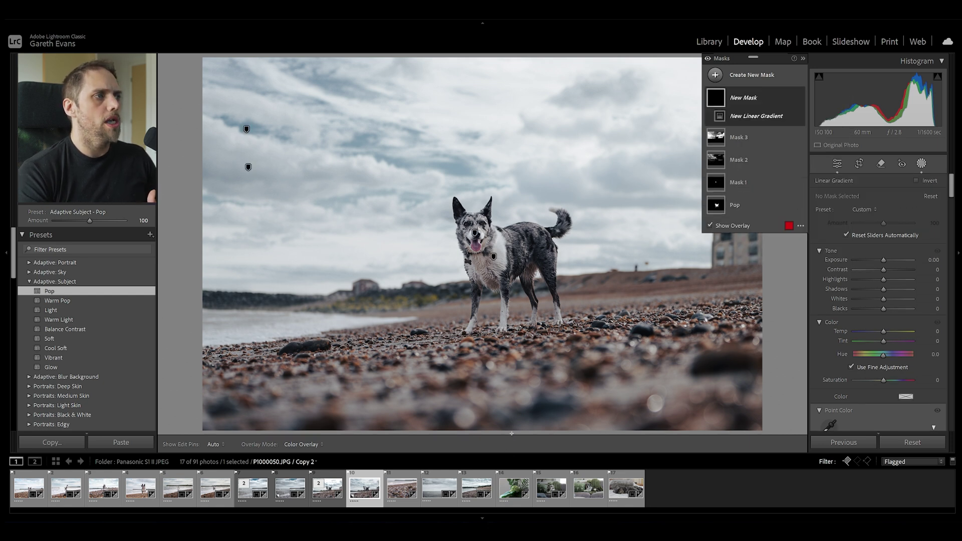
left_click_drag(511, 430, 506, 256)
left_click_drag(506, 327, 507, 382)
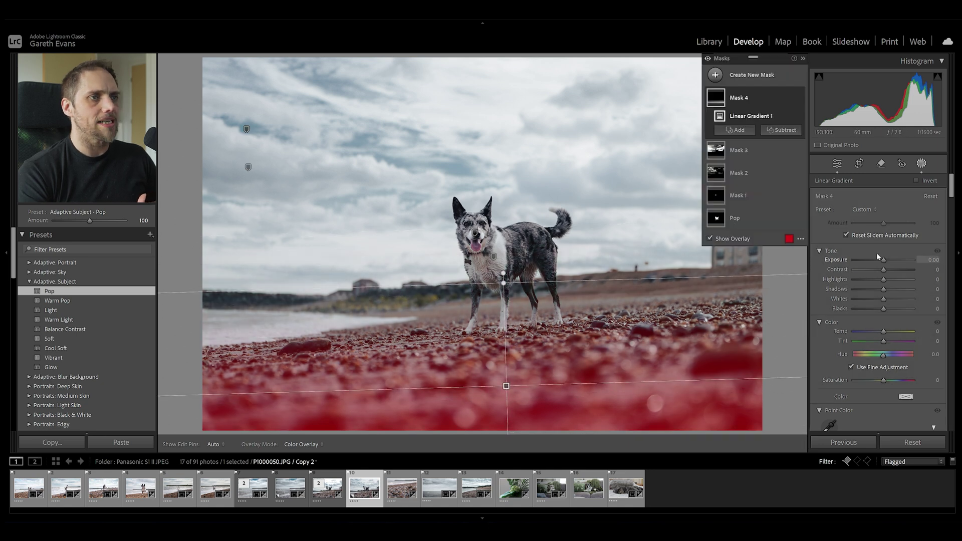
Step: Set the foreground gradient's Exposure to -0.43, and add a wide radial gradient mask across the dog and horizon with Exposure 0.33
left_click_drag(883, 260, 880, 260)
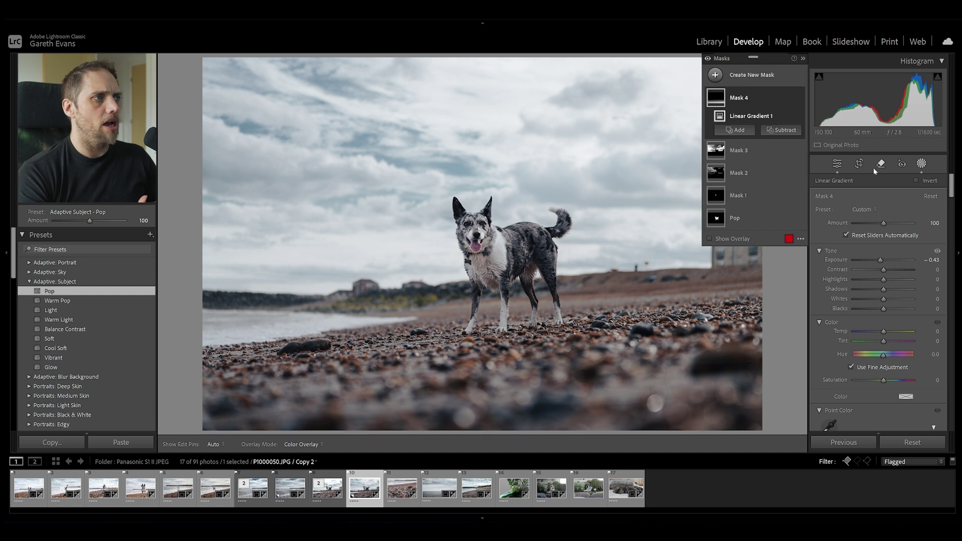
left_click(746, 75)
left_click(771, 206)
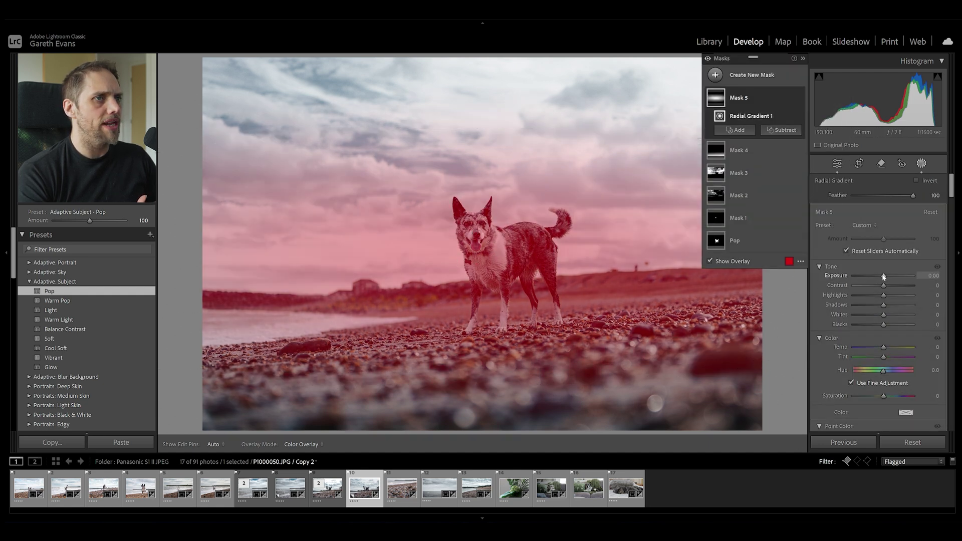
left_click_drag(883, 275, 885, 277)
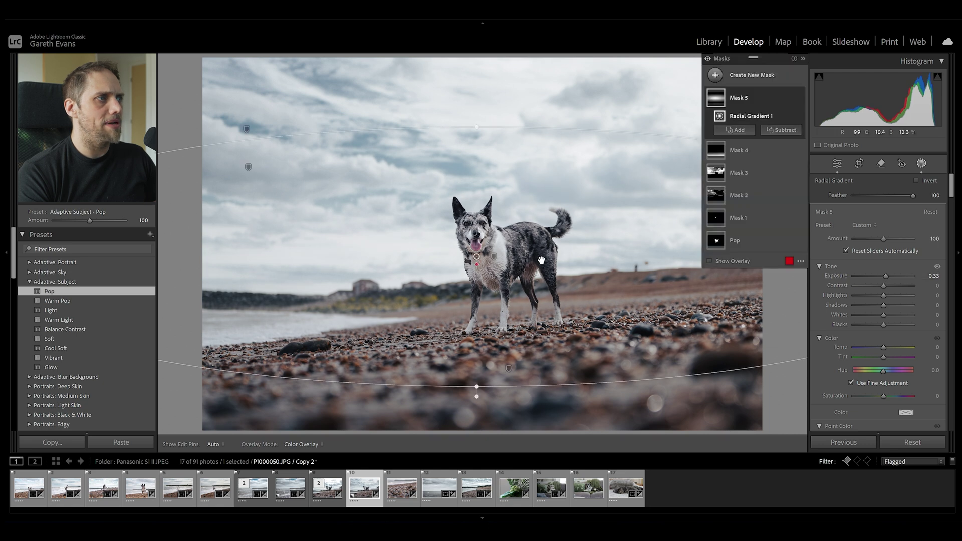
Step: Add another radial gradient mask fitted to the whole photo, invert it and set its Exposure to -0.50 to darken the edges
left_click(747, 78)
left_click(773, 210)
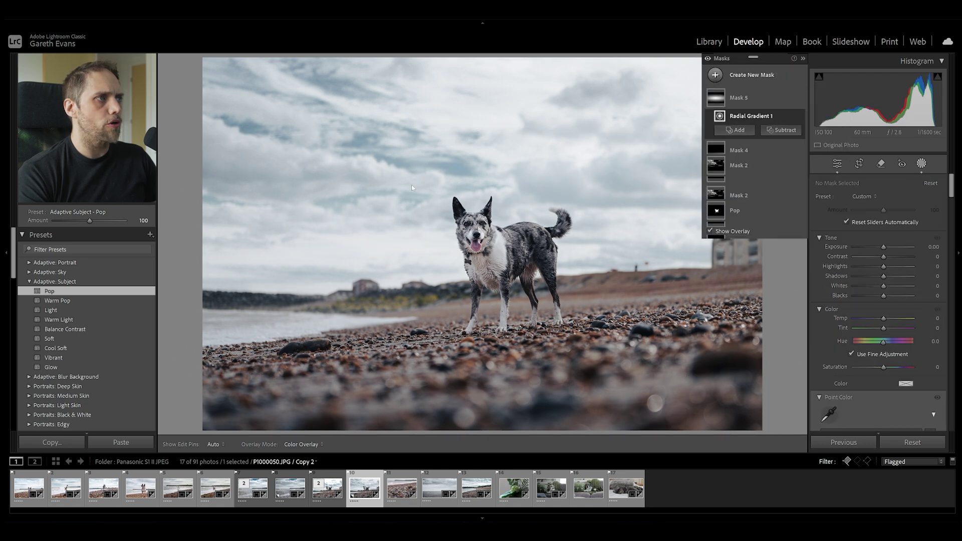
left_click_drag(312, 137, 501, 229)
double_click(440, 215, "ctrl")
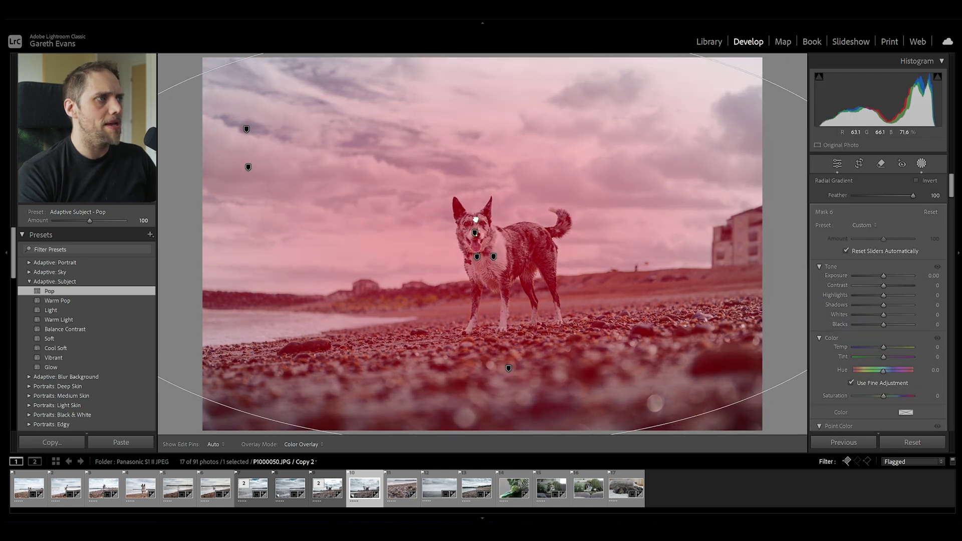
left_click(916, 180)
left_click_drag(887, 274, 879, 276)
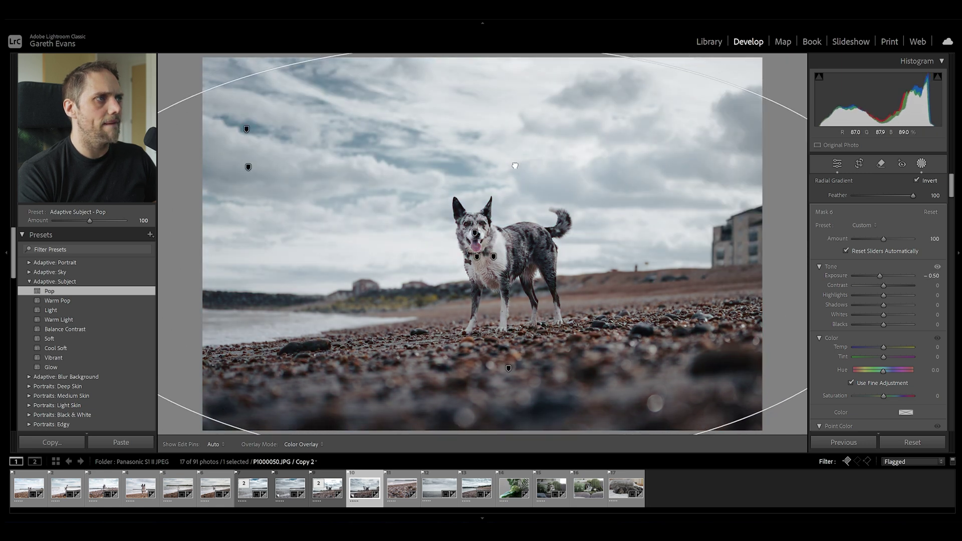
Step: Return to the global edit settings and set the photo's overall Exposure to +0.04, after trying a reset to zero
left_click(836, 165)
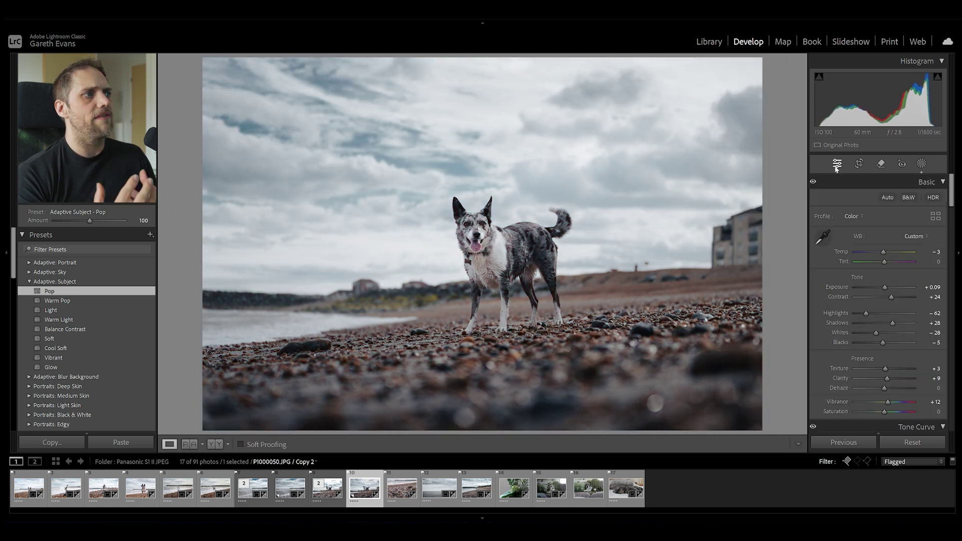
double_click(884, 288)
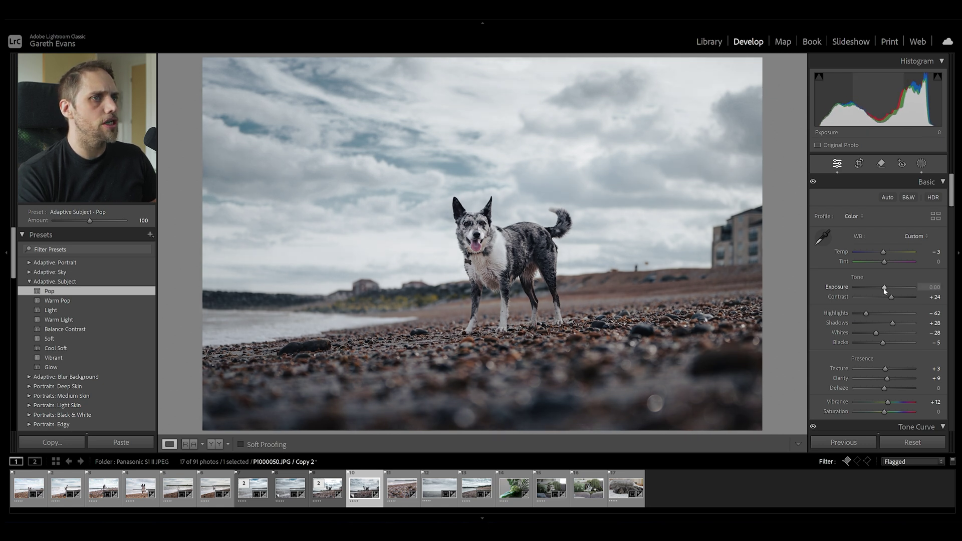
key("ctrl+z")
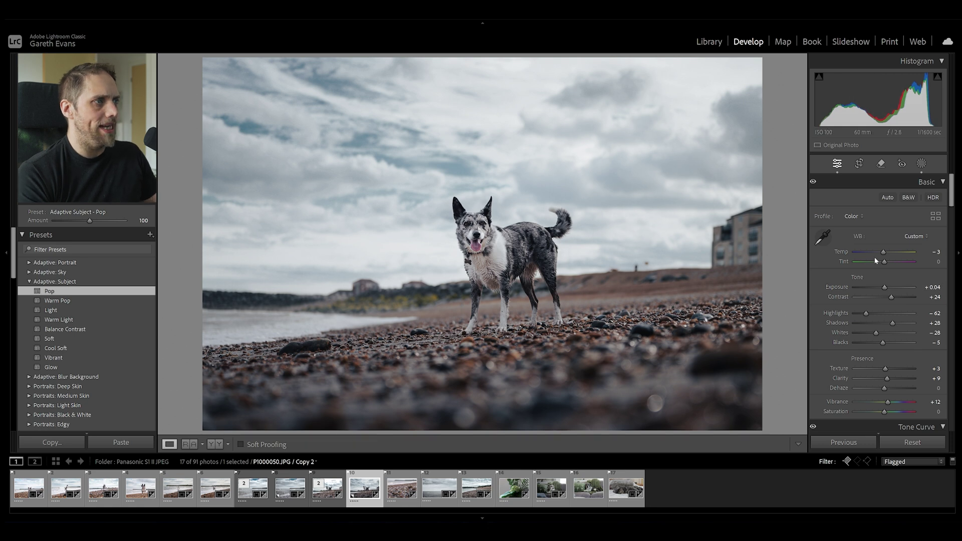
Step: Compare the fully masked dog photo with its before version twice, ending on the edited version
key("backslash")
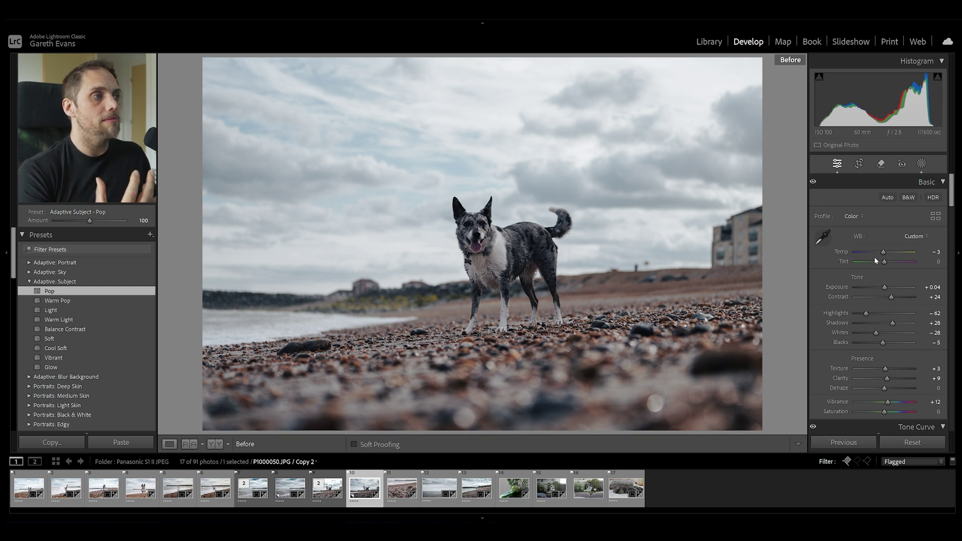
key("backslash")
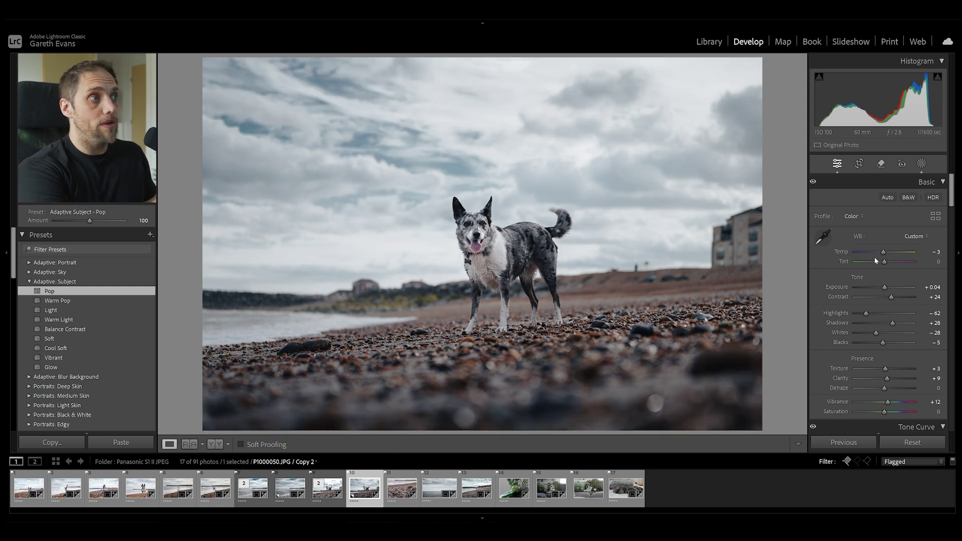
key("backslash")
key("backslash")
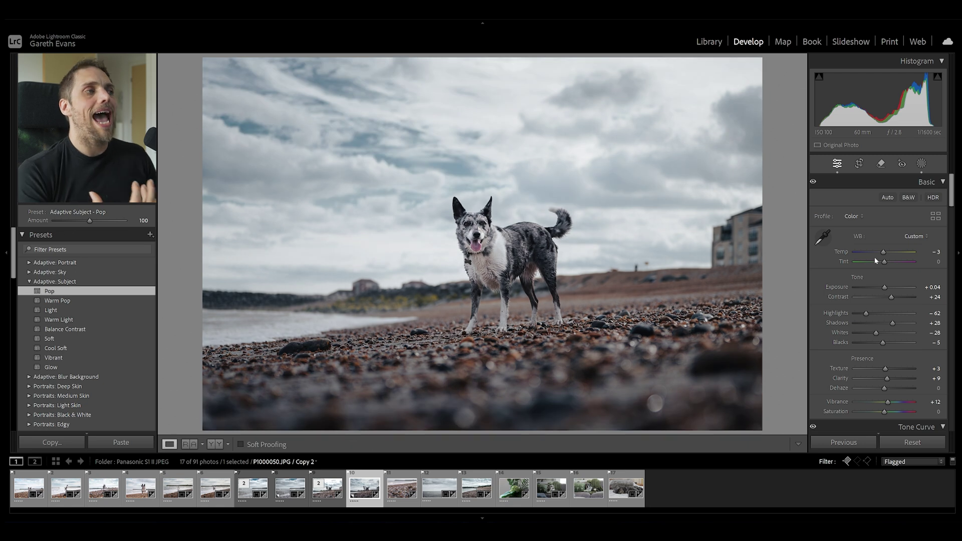